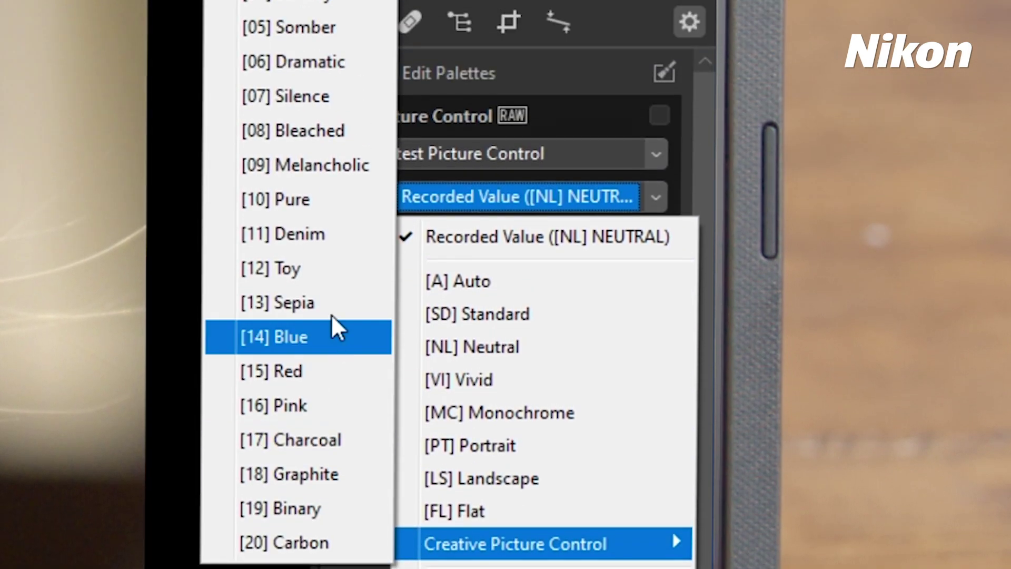
Close the Picture Control list and launch Nikon Transfer 2 to import from the Z 6
click(329, 274)
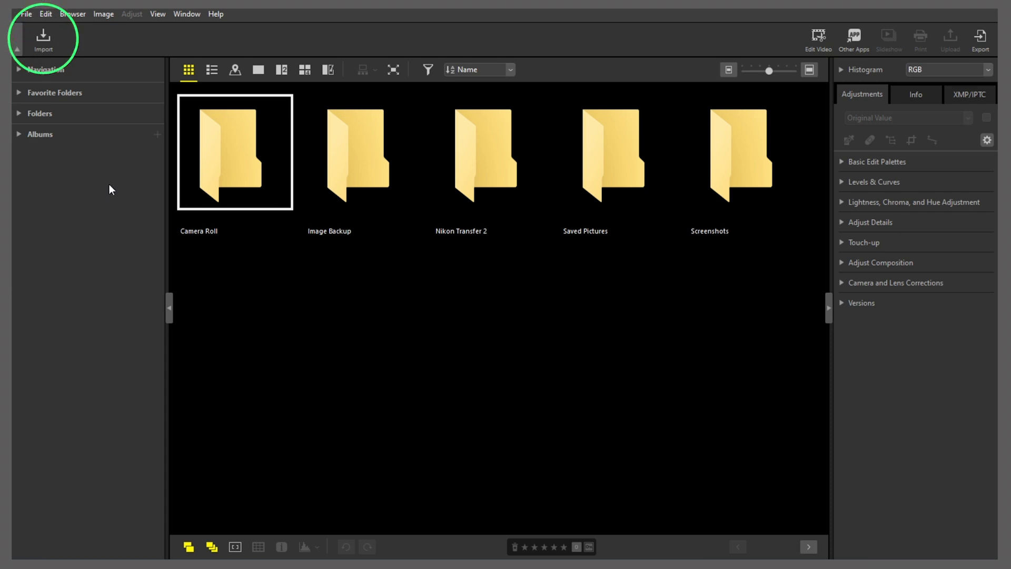
click(53, 42)
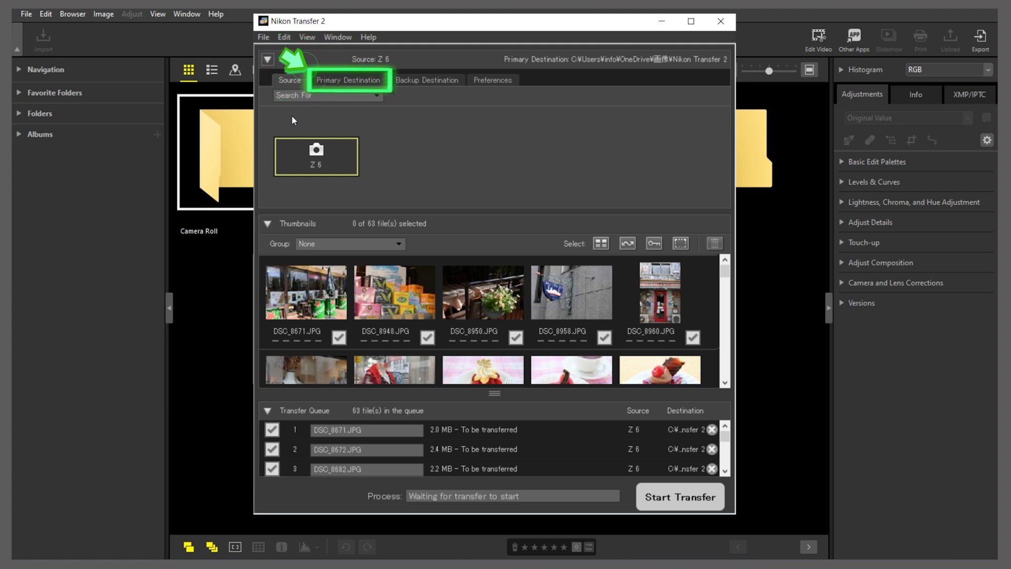
Choose Browse... from the Primary Destination folder list to pick a save folder
click(370, 84)
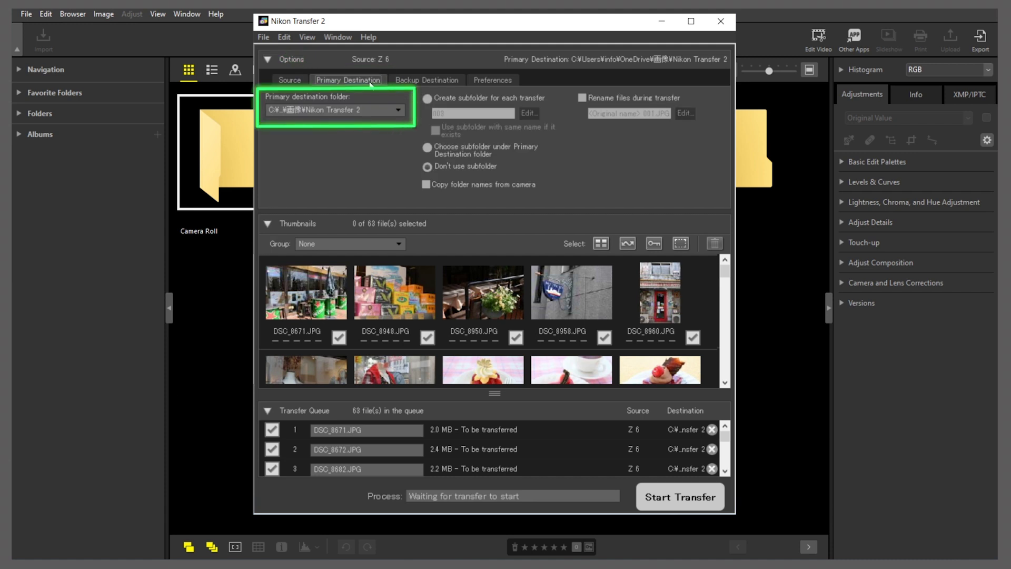
click(393, 109)
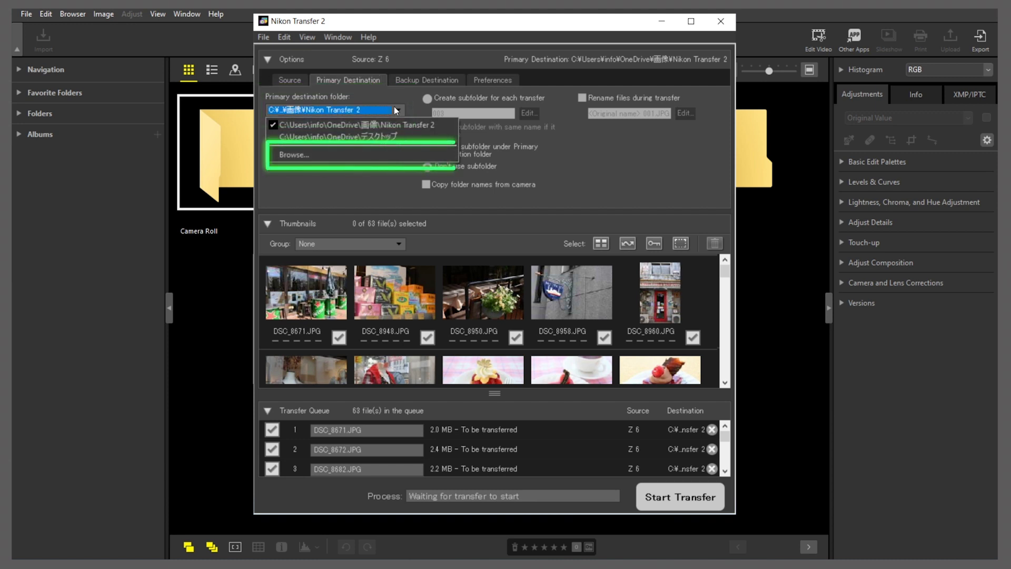
click(350, 151)
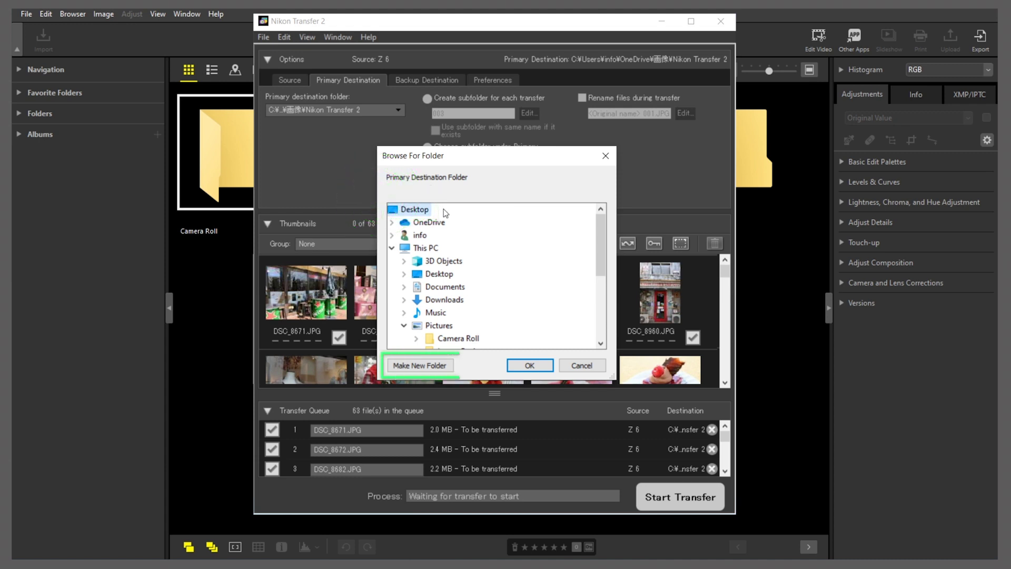
Create a new folder named Nikon and confirm it as the transfer destination
click(452, 368)
text(Nikon)
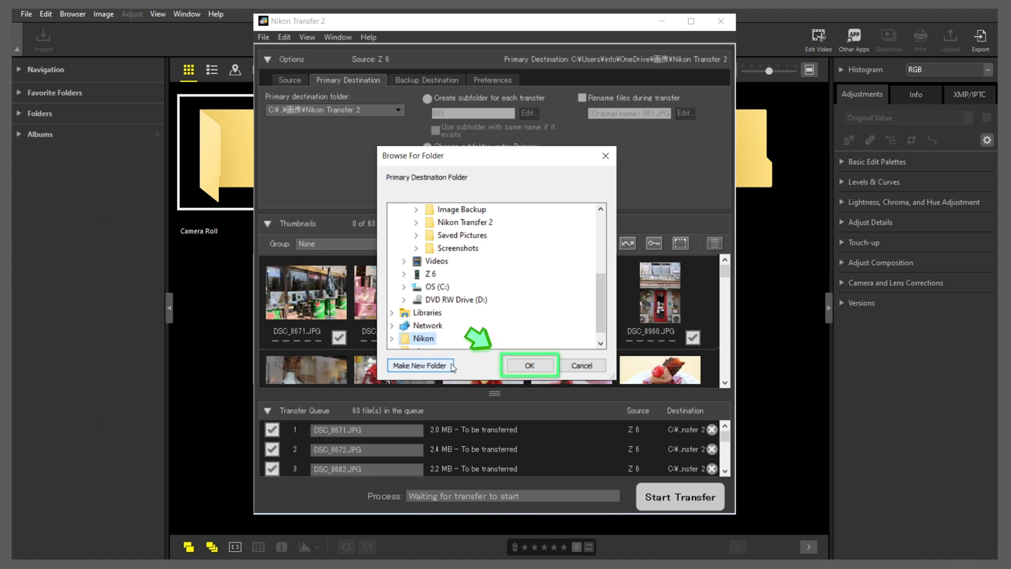
click(512, 365)
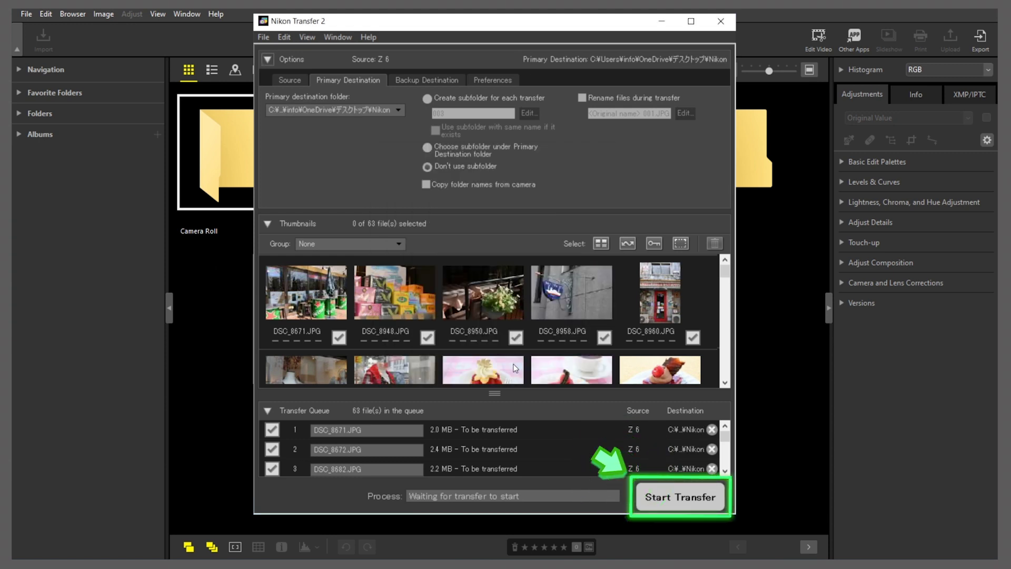
Transfer all 63 queued photos from the Z 6 into NX Studio
click(644, 493)
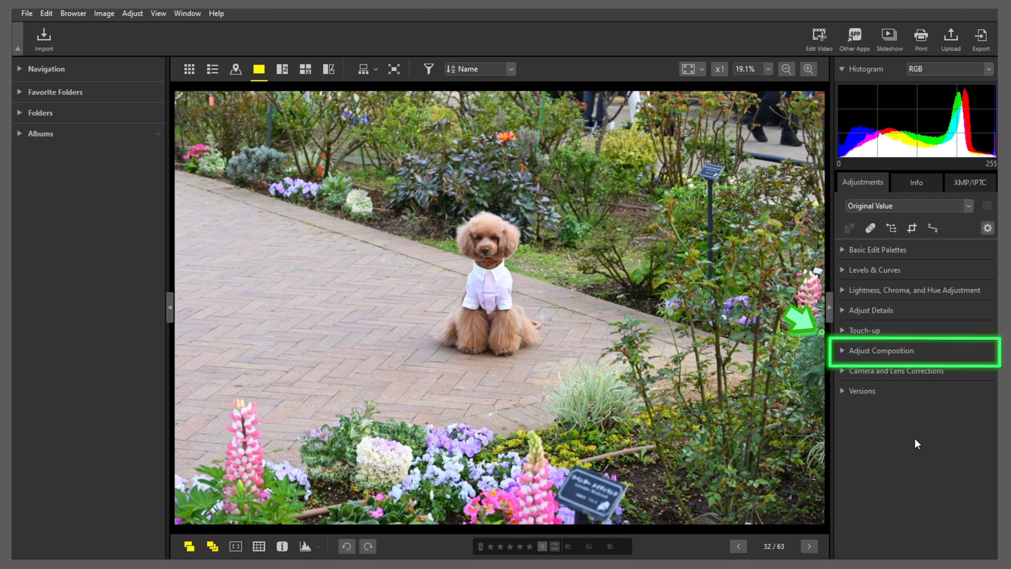
Expand Adjust Composition and its Crop section for the poodle photo
click(927, 350)
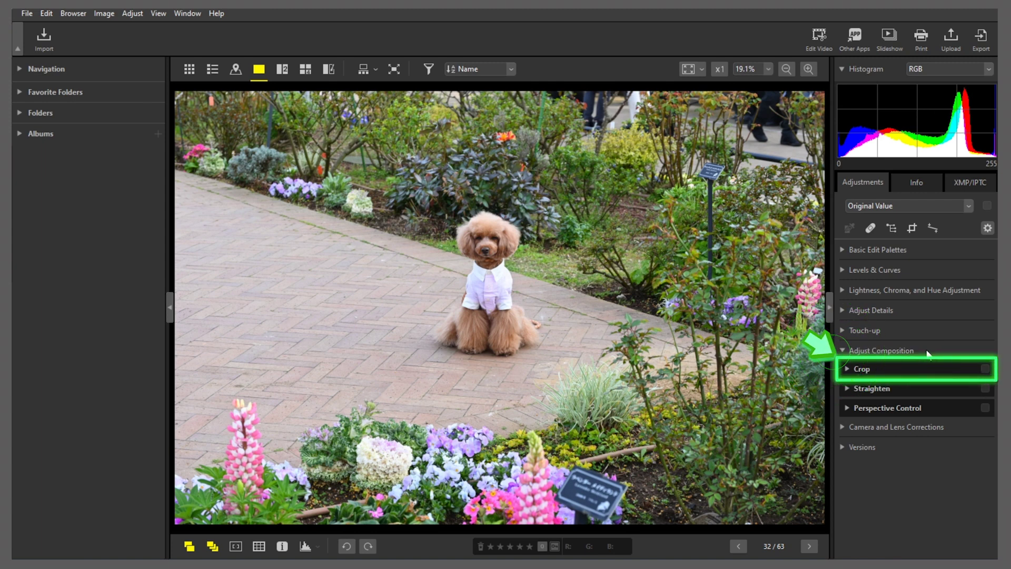
click(918, 368)
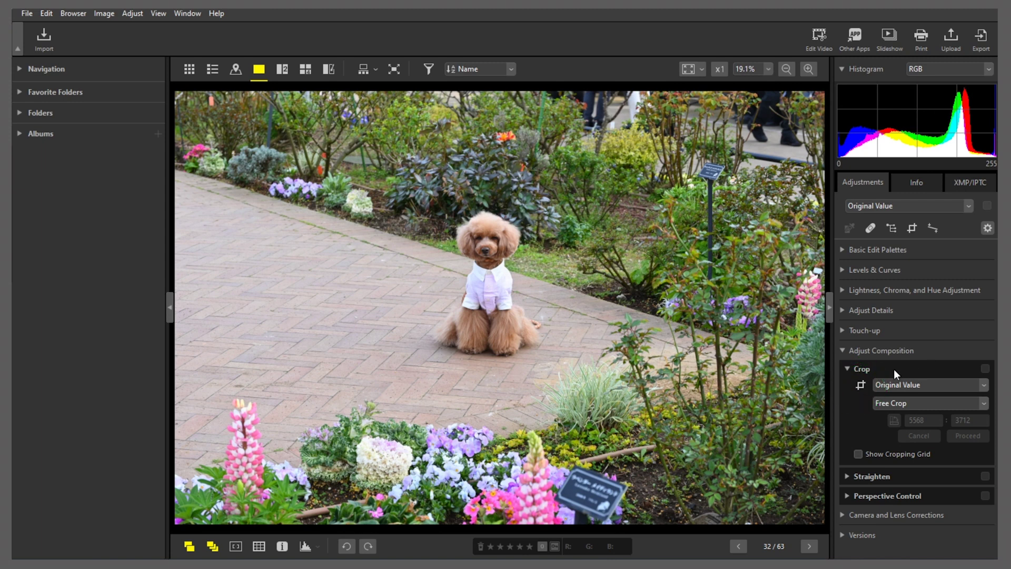
Draw a free crop frame of about 2731 × 1968 around the poodle
click(861, 385)
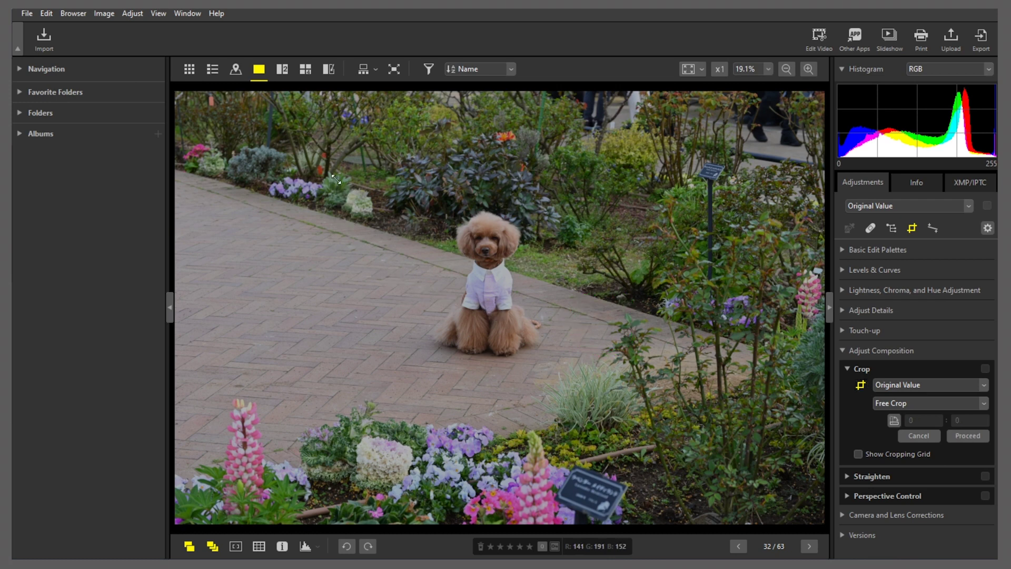
drag(336, 180, 574, 328)
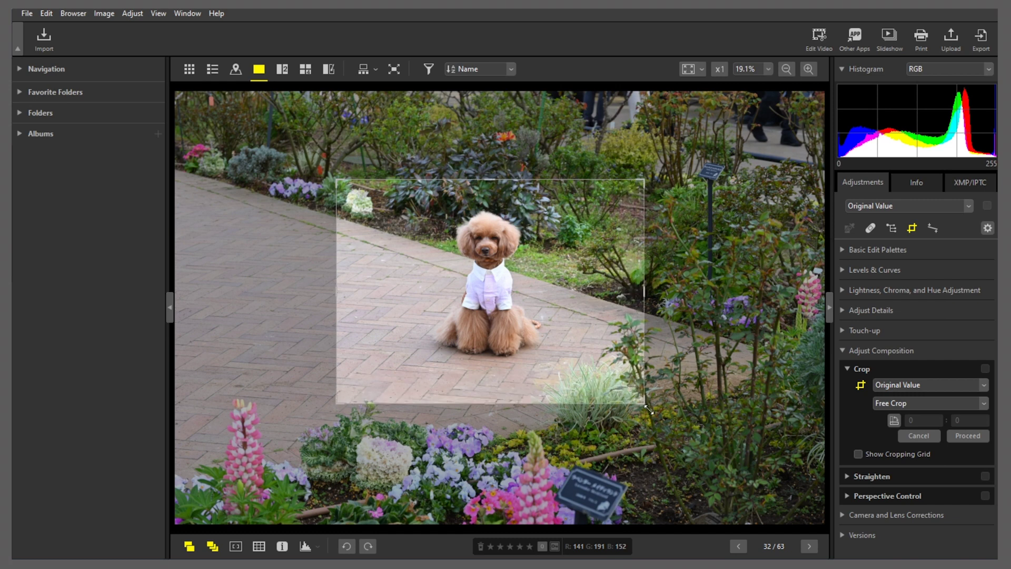
drag(574, 328, 657, 419)
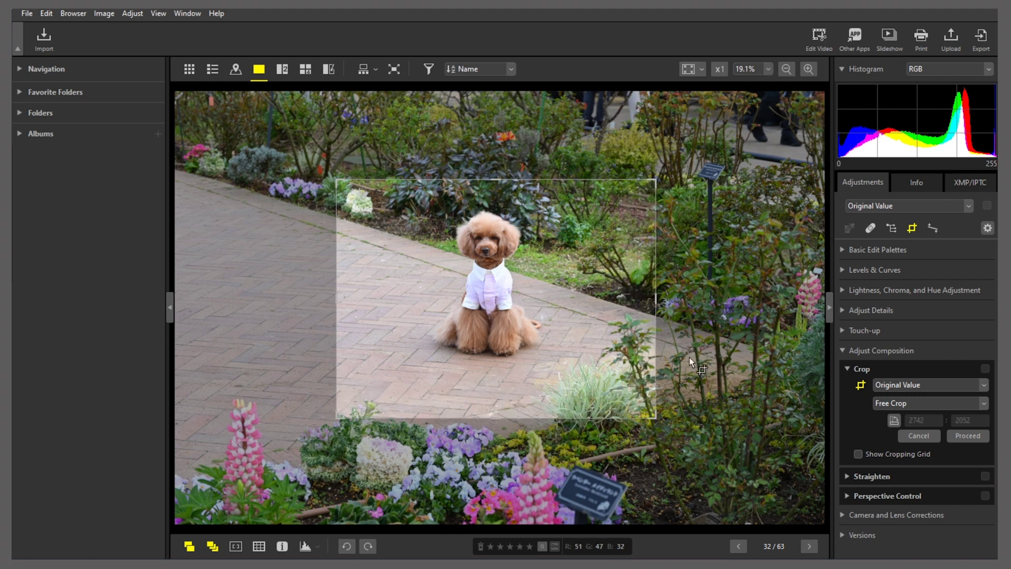
mouse_move(657, 300)
mouse_down()
mouse_move(712, 299)
mouse_move(654, 300)
mouse_up()
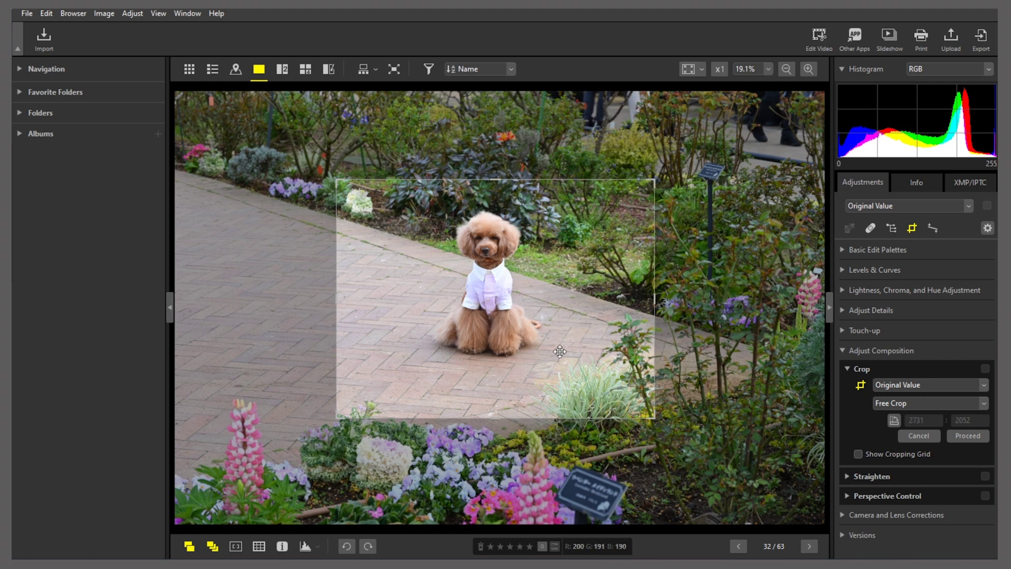
drag(500, 416, 498, 408)
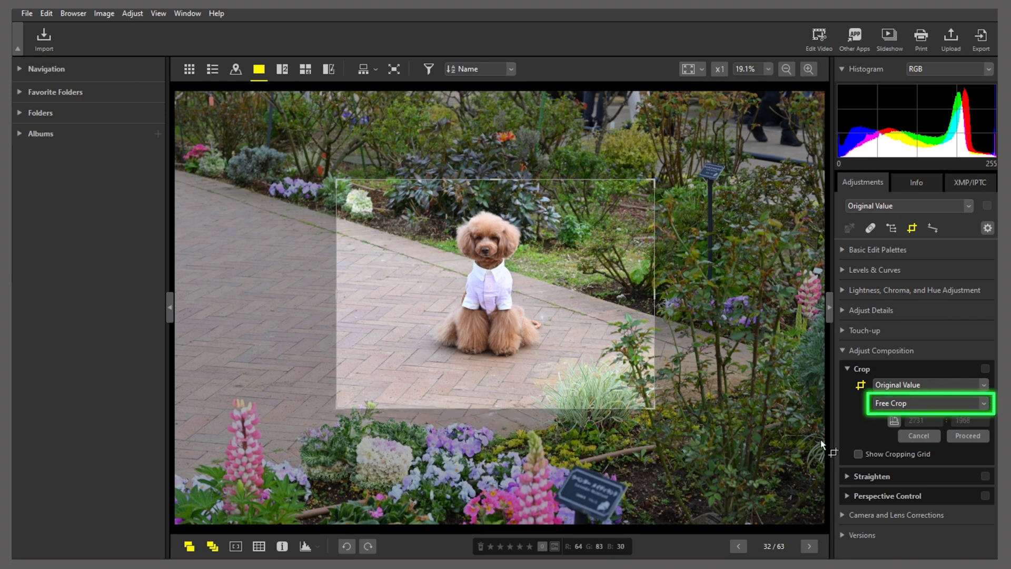
Try square and 16:9 crop proportions, then settle on the original proportions
click(982, 403)
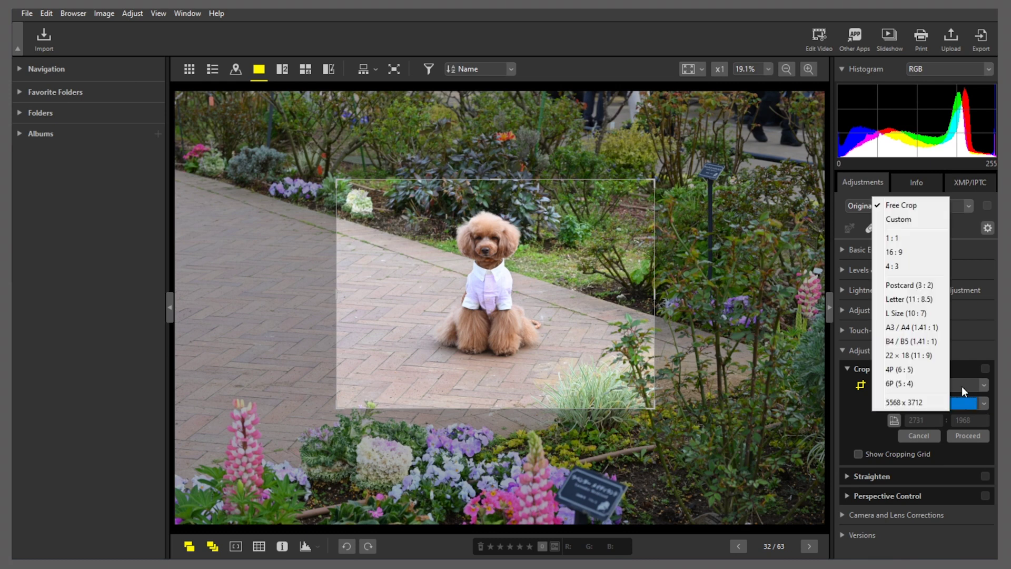
click(909, 241)
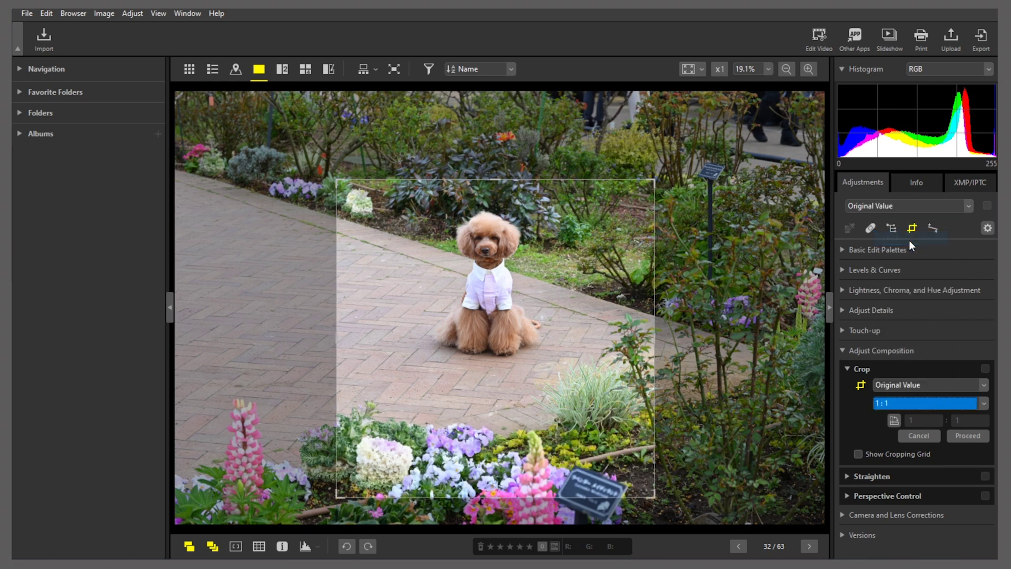
click(985, 398)
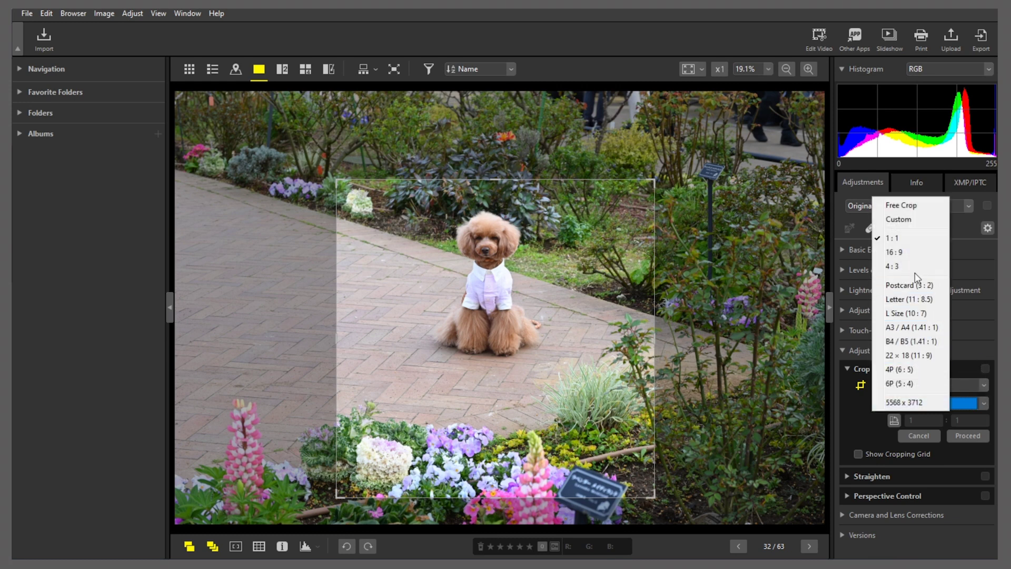
click(907, 254)
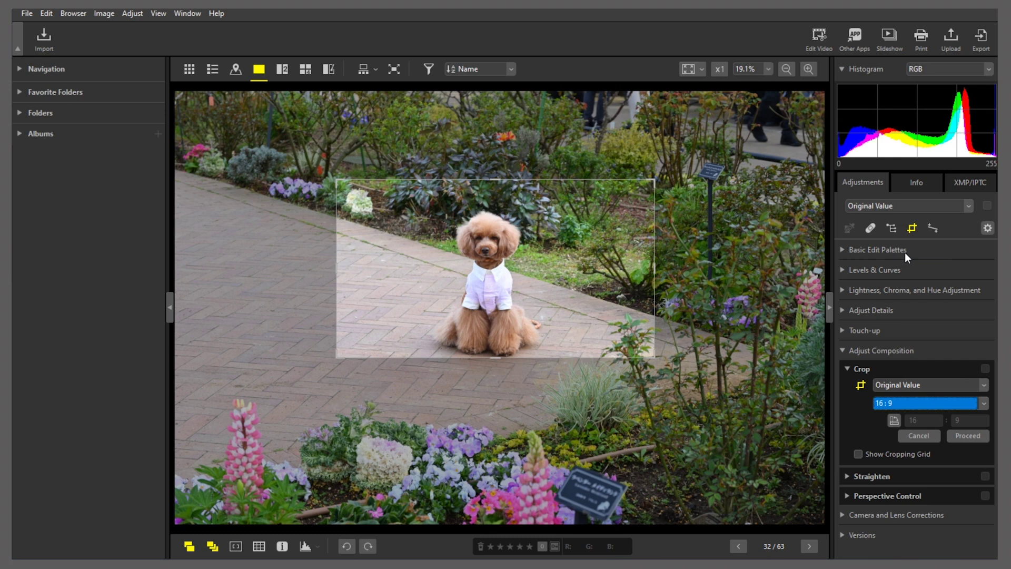
click(984, 404)
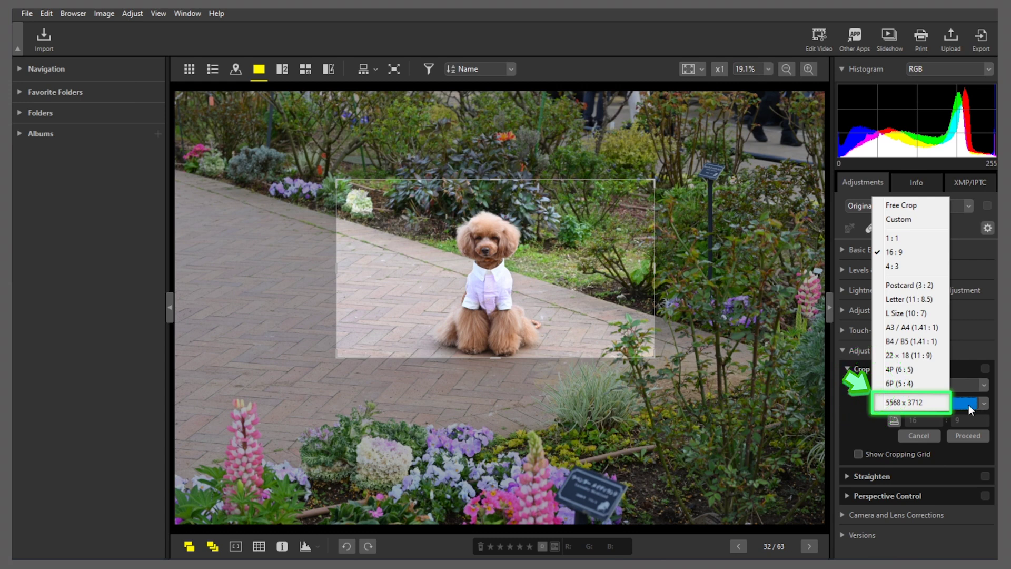
click(942, 400)
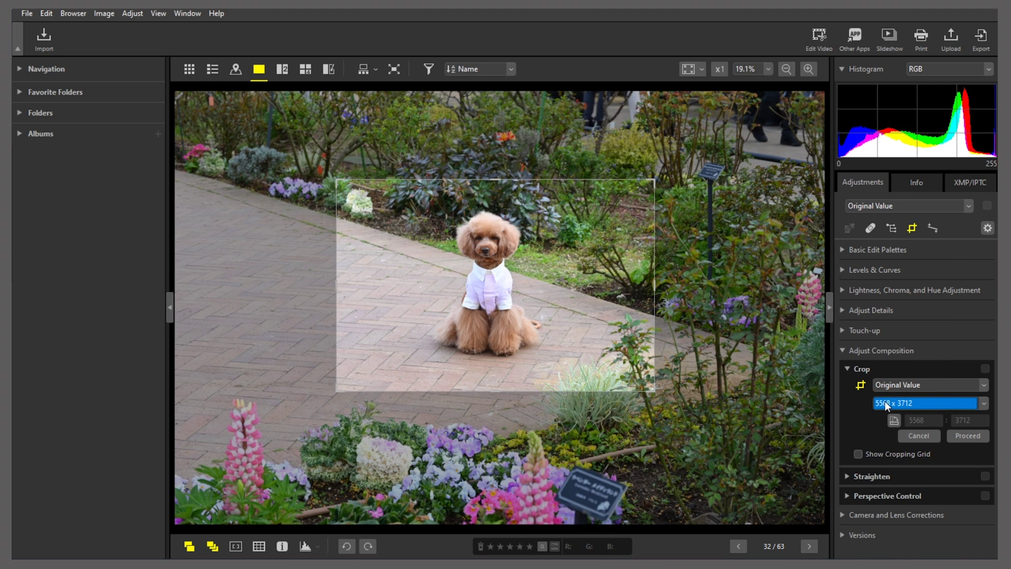
Move and enlarge the crop frame over the dog, then apply the crop
drag(610, 353, 514, 327)
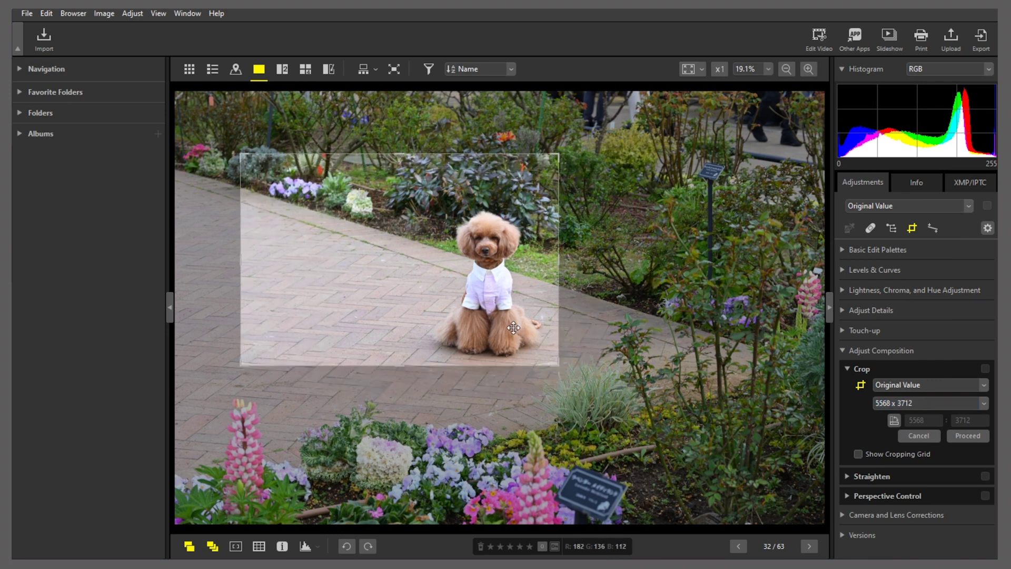
mouse_move(555, 362)
mouse_down()
mouse_move(672, 422)
mouse_move(656, 410)
mouse_up()
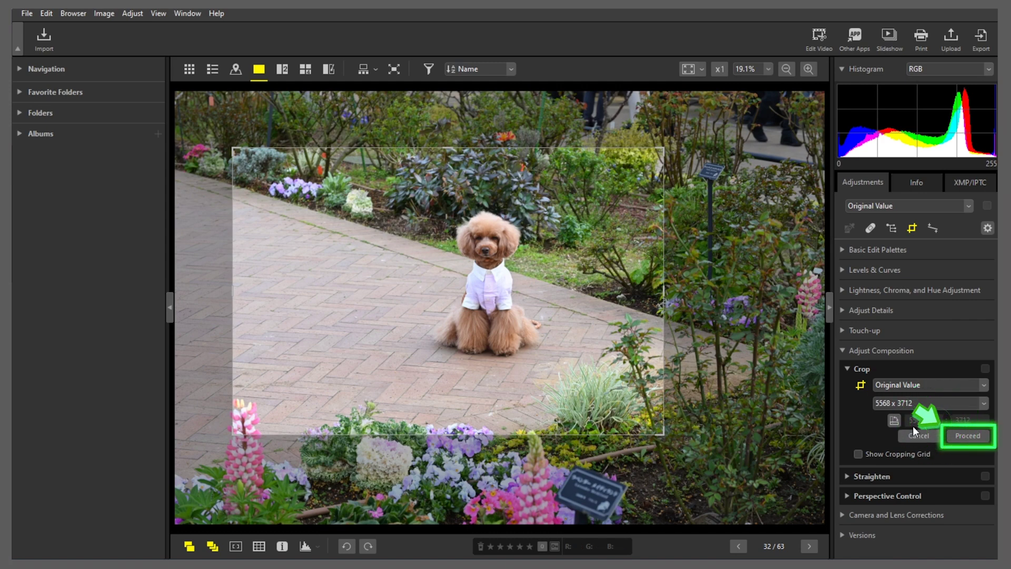
click(962, 435)
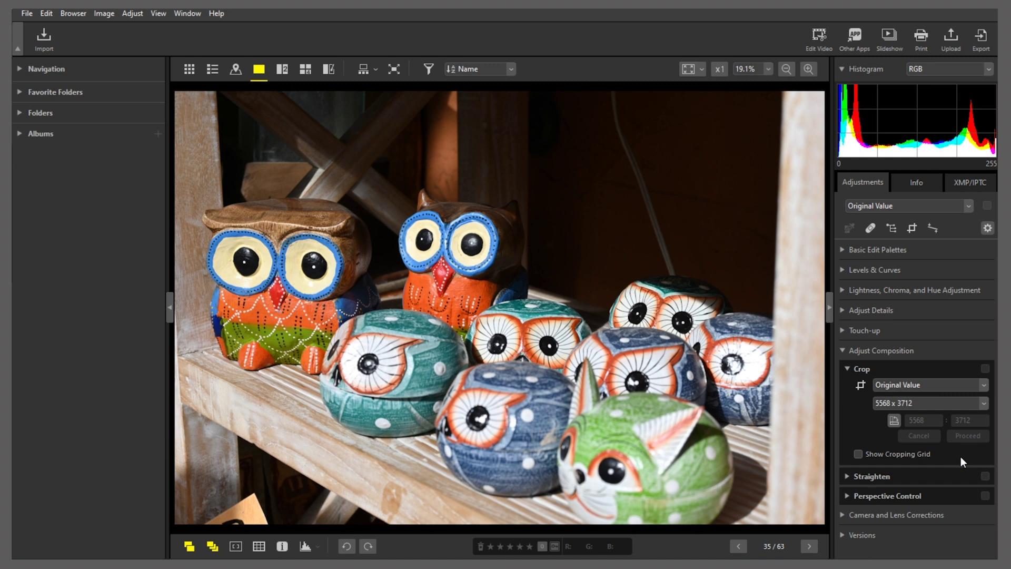
Free-crop the owl photo to include upper and lower owls, and apply it
click(957, 404)
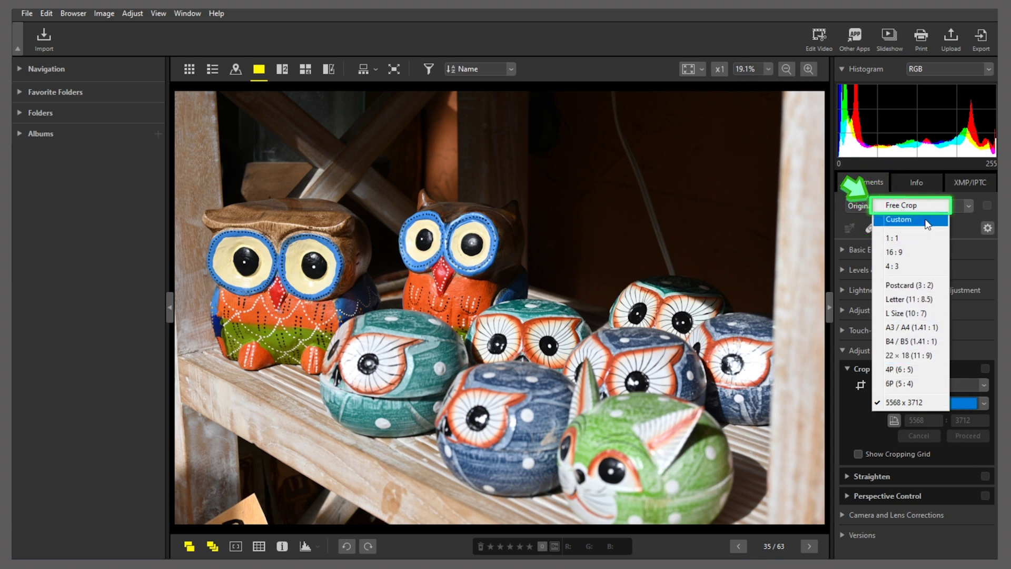
click(921, 206)
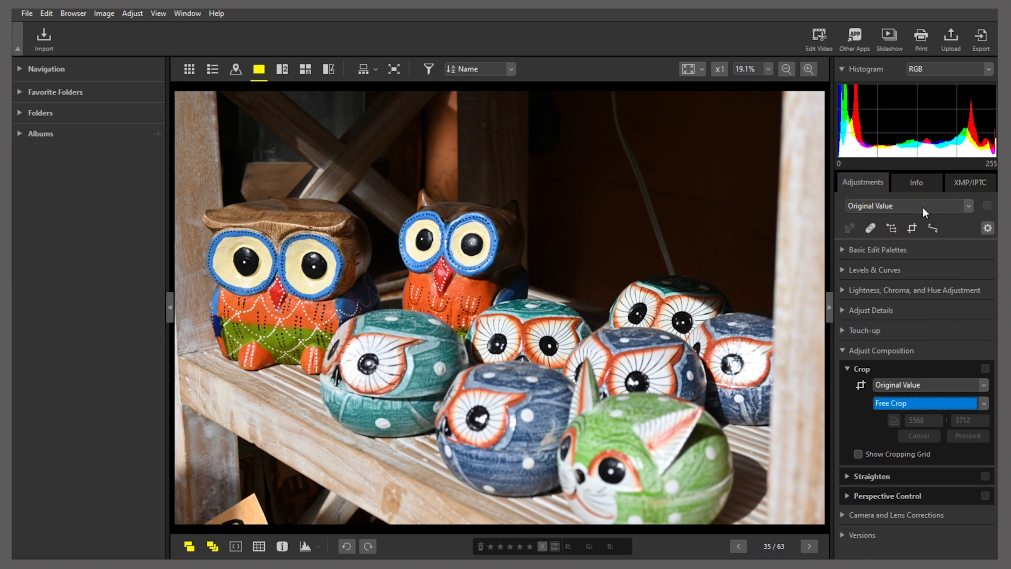
click(861, 384)
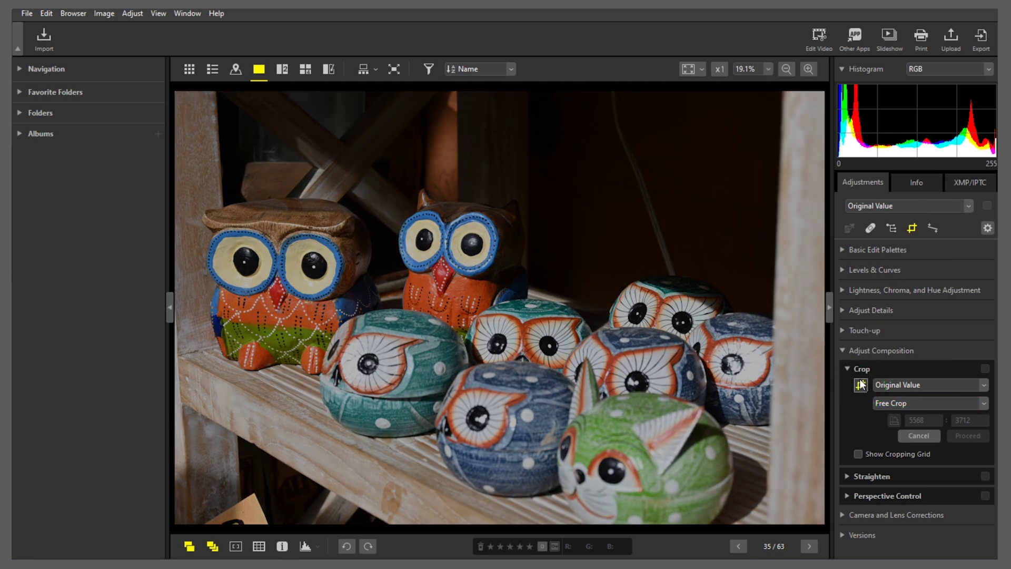
click(204, 177)
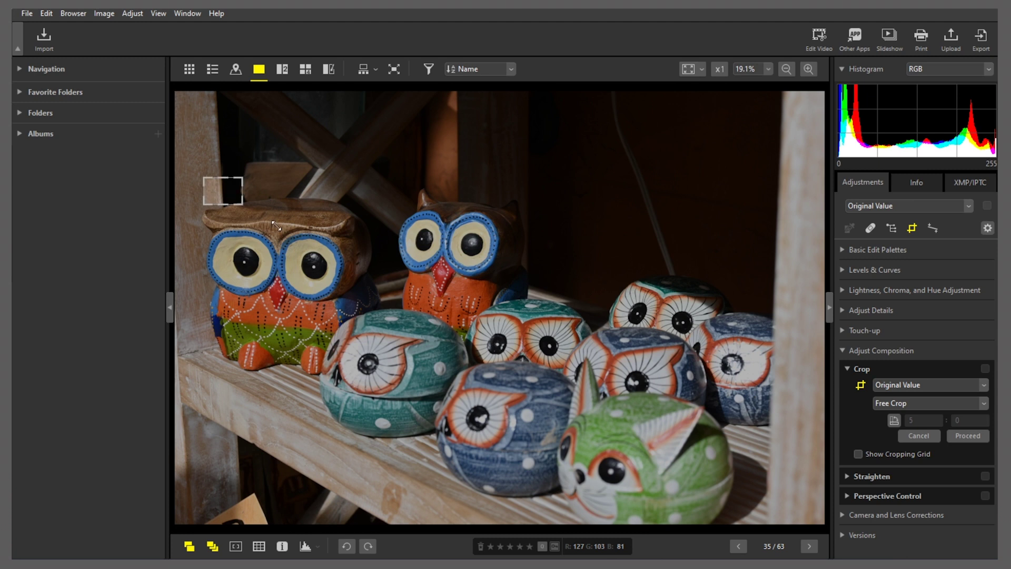
drag(276, 226, 629, 329)
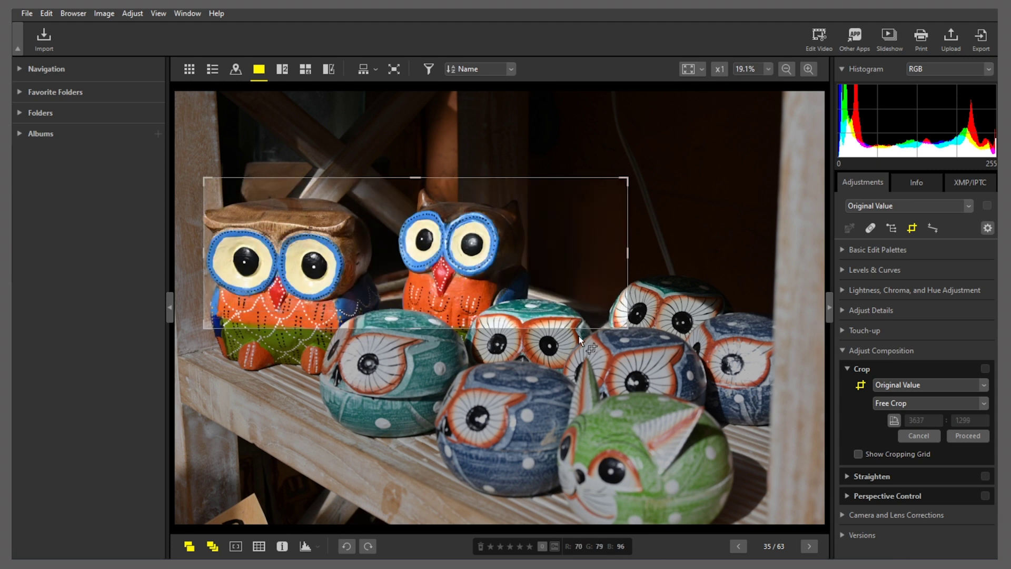
drag(426, 329, 435, 479)
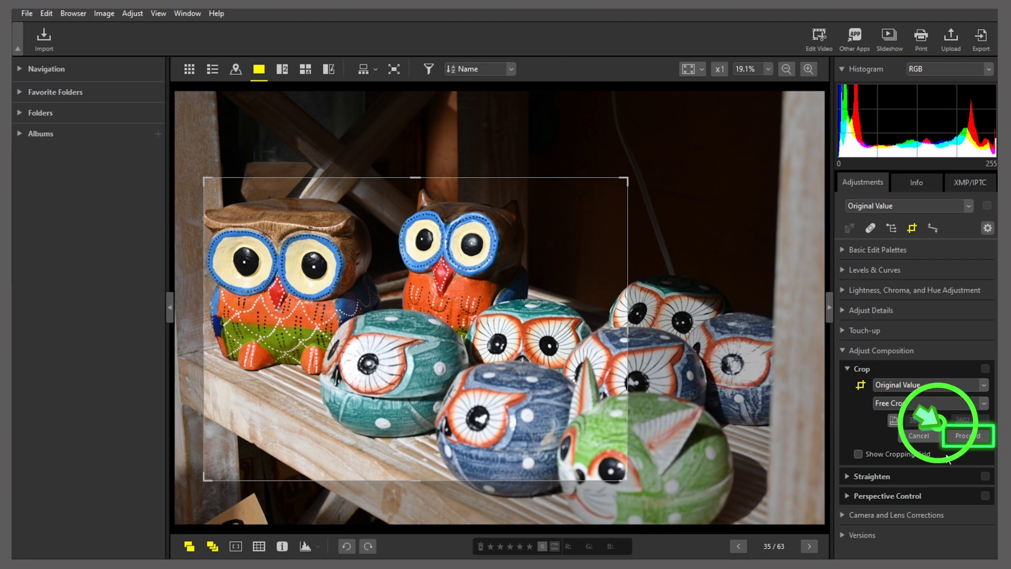
click(956, 437)
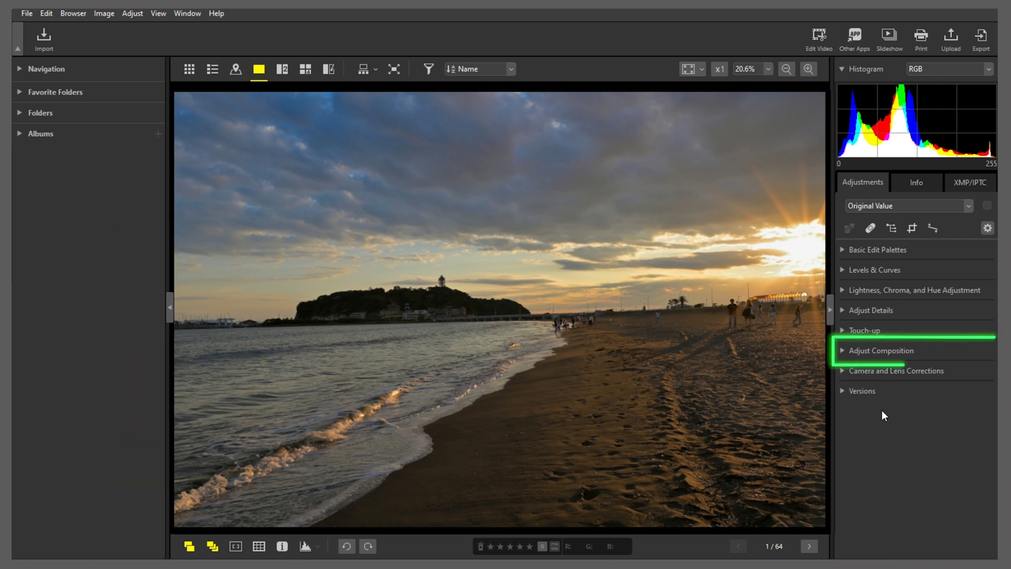
Level the beach sunset by 2.6 with a Straighten guide along the horizon
click(922, 351)
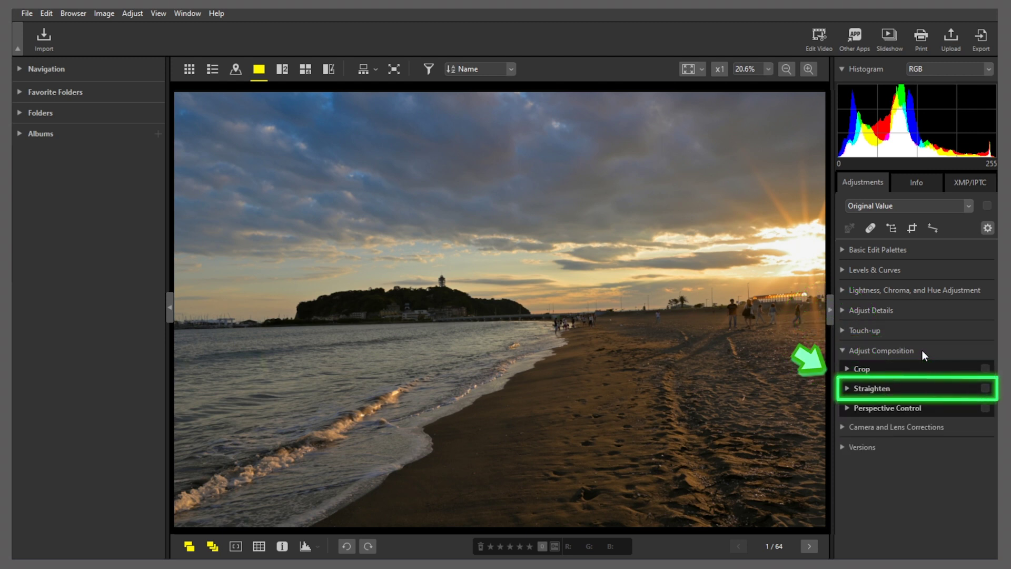
click(934, 385)
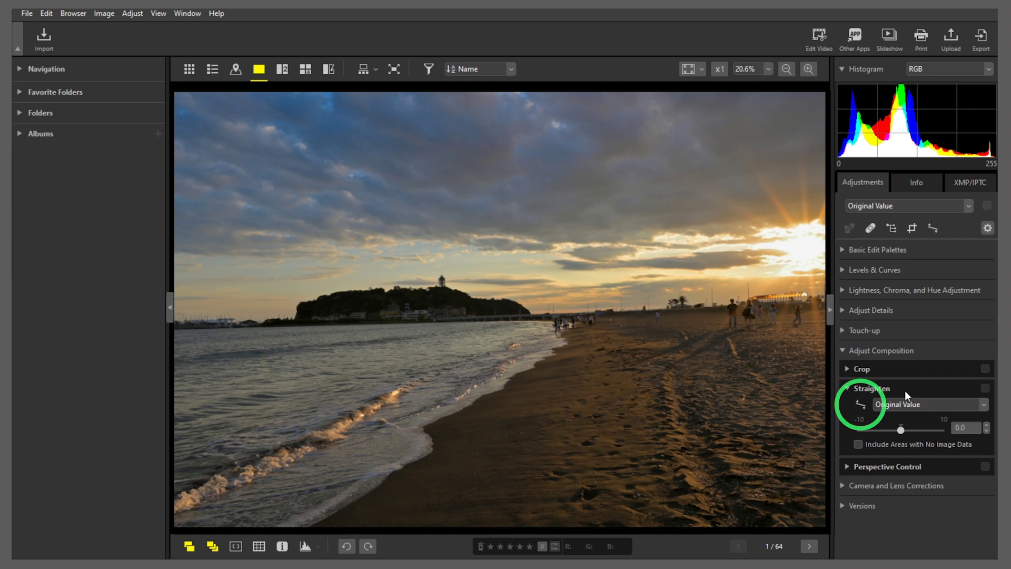
click(863, 404)
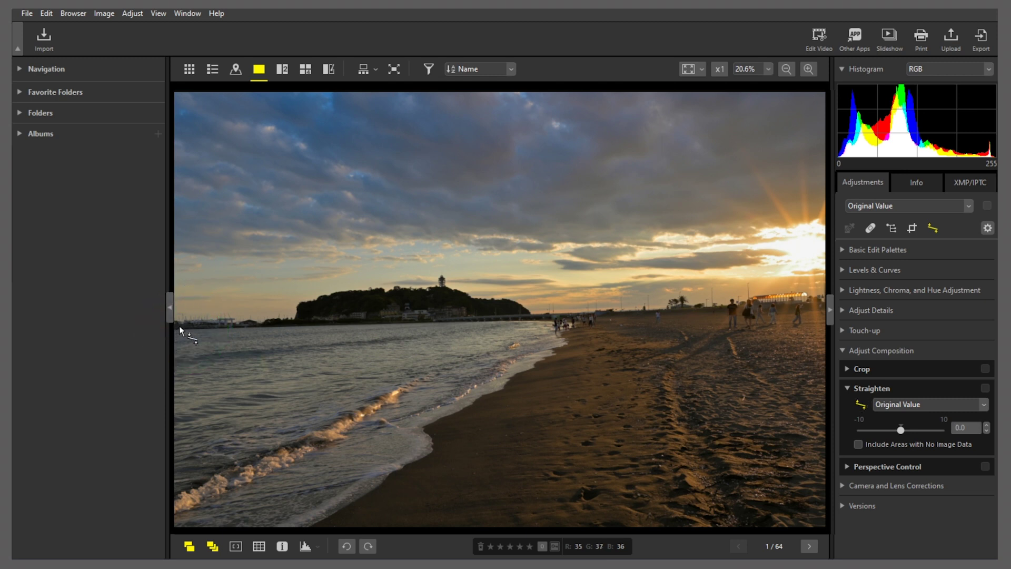
drag(179, 330, 802, 303)
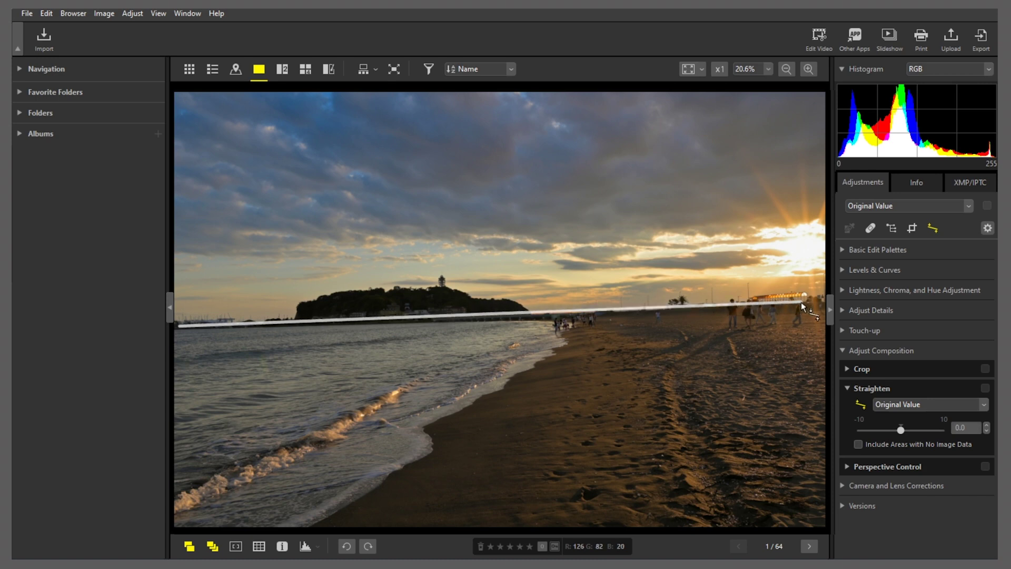
drag(802, 303, 802, 303)
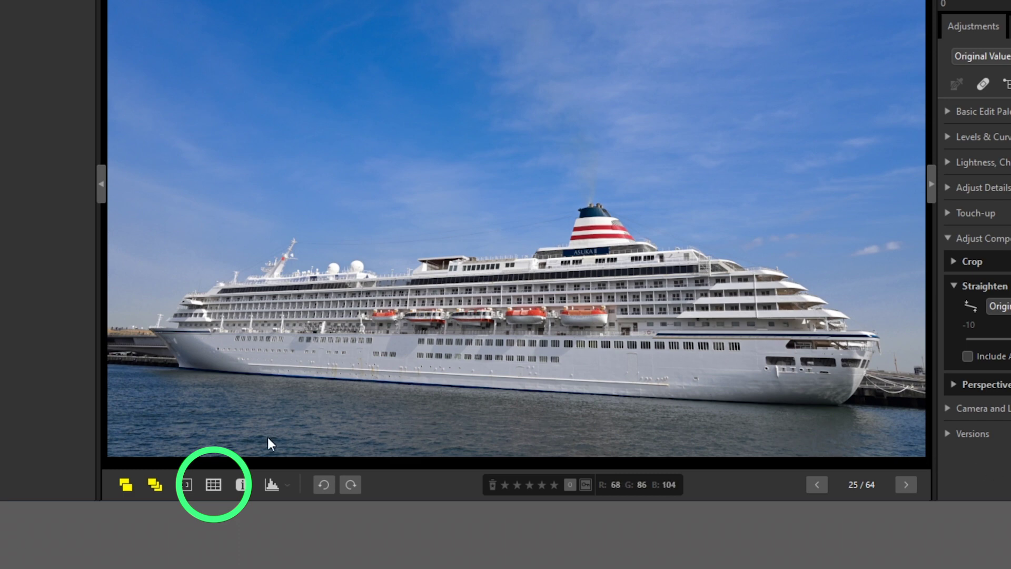
Show a grid, straighten the ship photo to -0.9, and compare it with straightening off
click(212, 485)
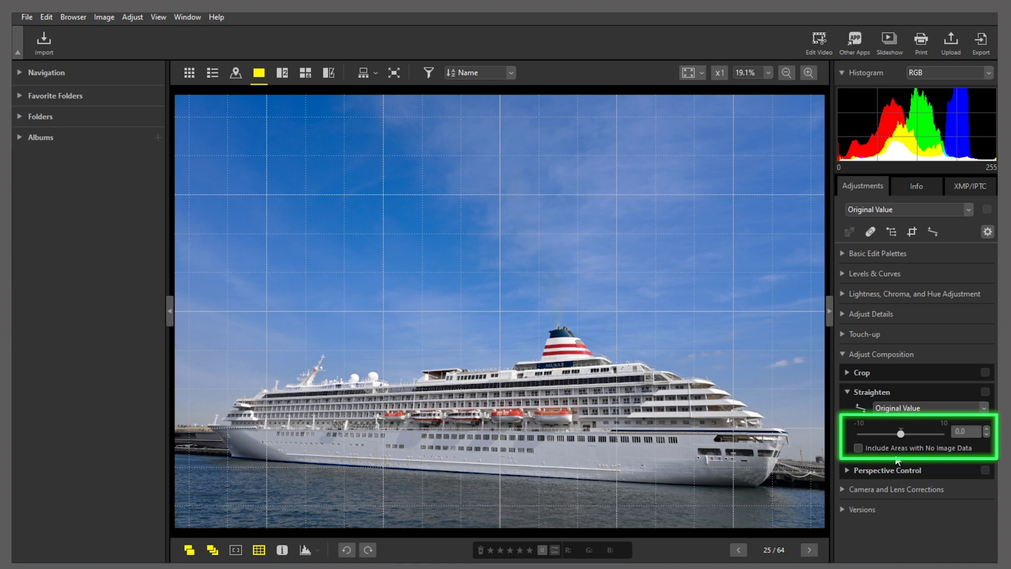
drag(900, 434, 896, 432)
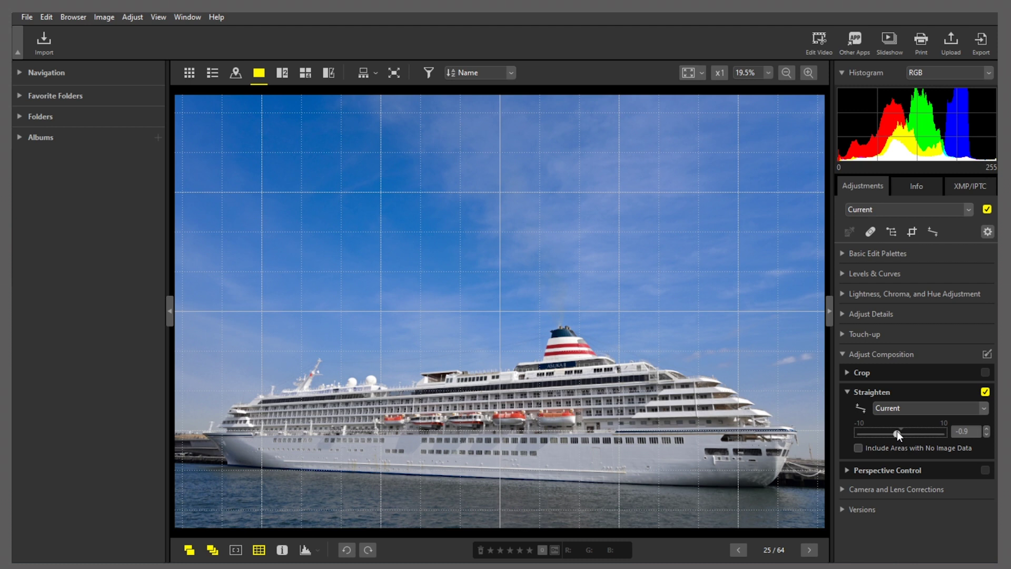
click(986, 393)
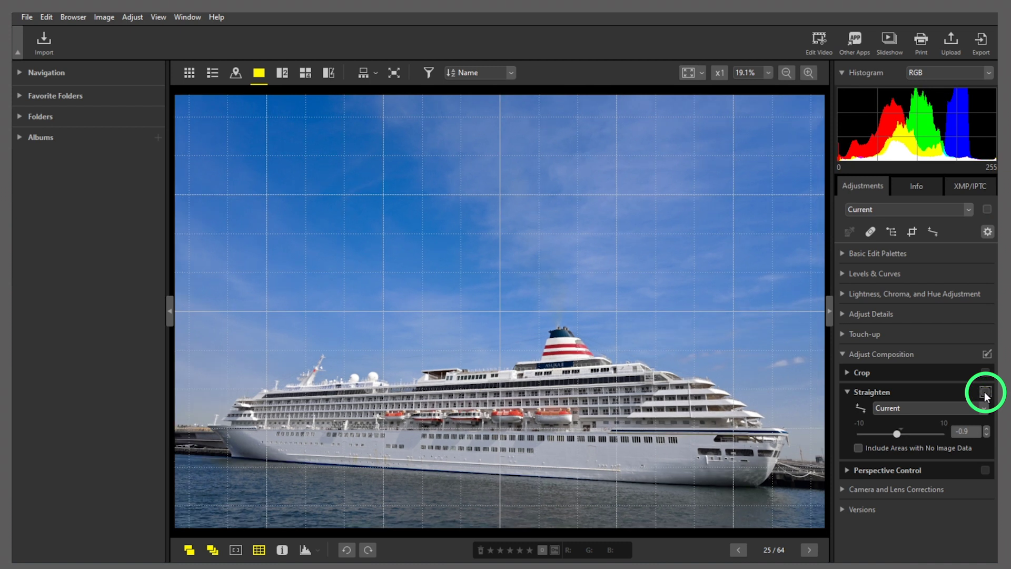
click(984, 393)
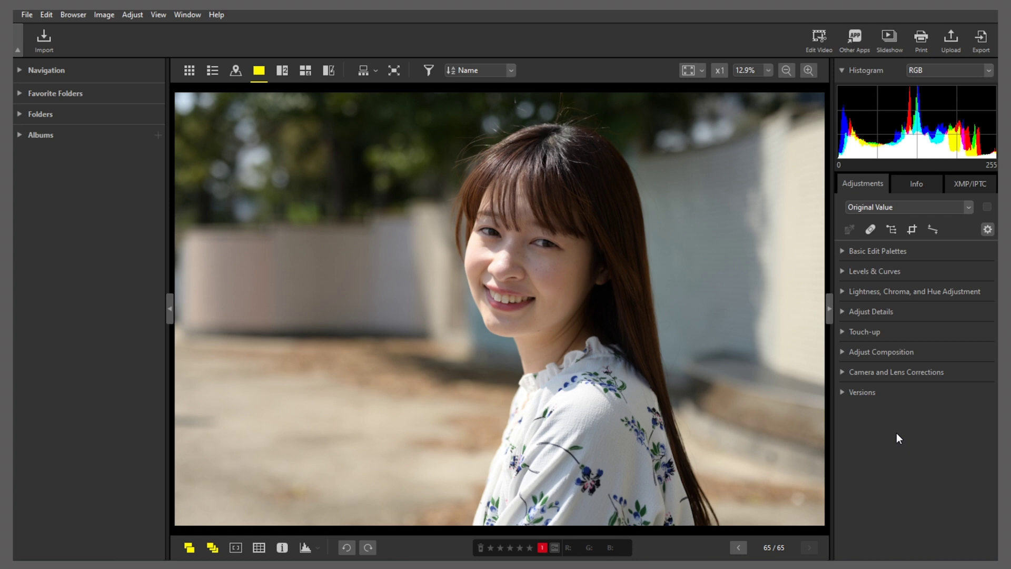
Set the portrait's highlight protection to 48, shadow protection to 35 and saturation to 17
click(849, 252)
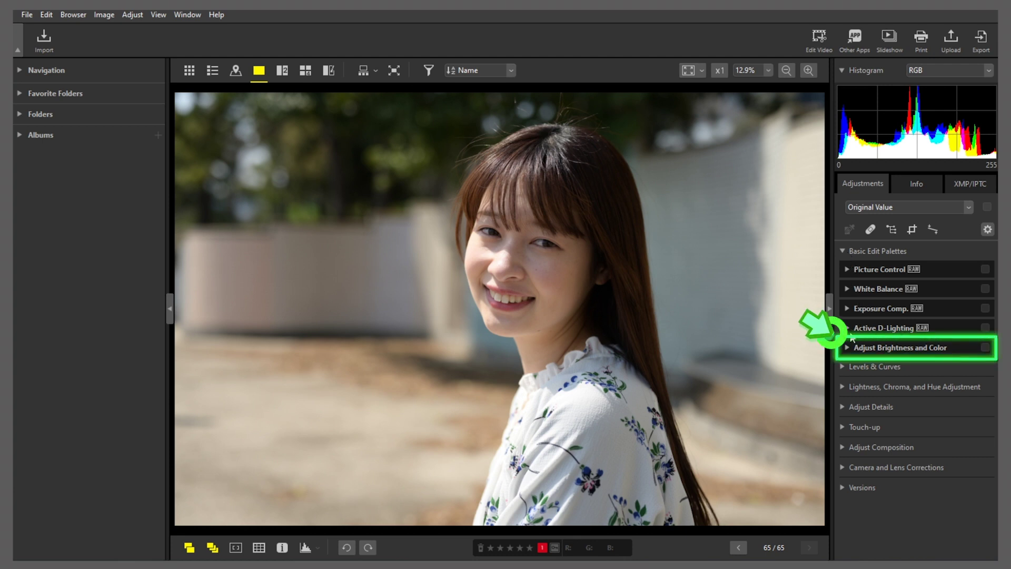
click(848, 348)
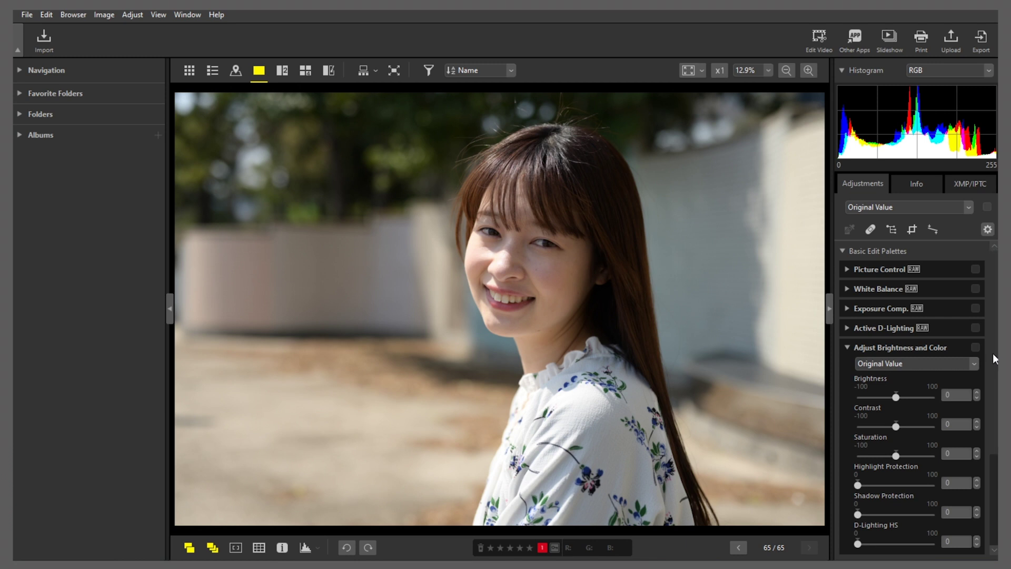
drag(993, 354, 996, 418)
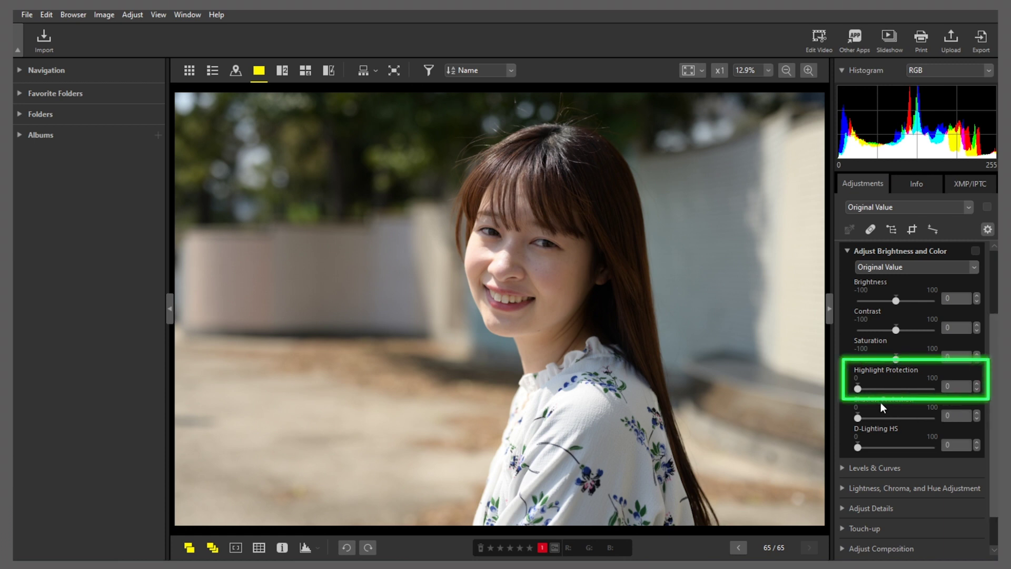
drag(857, 388, 896, 396)
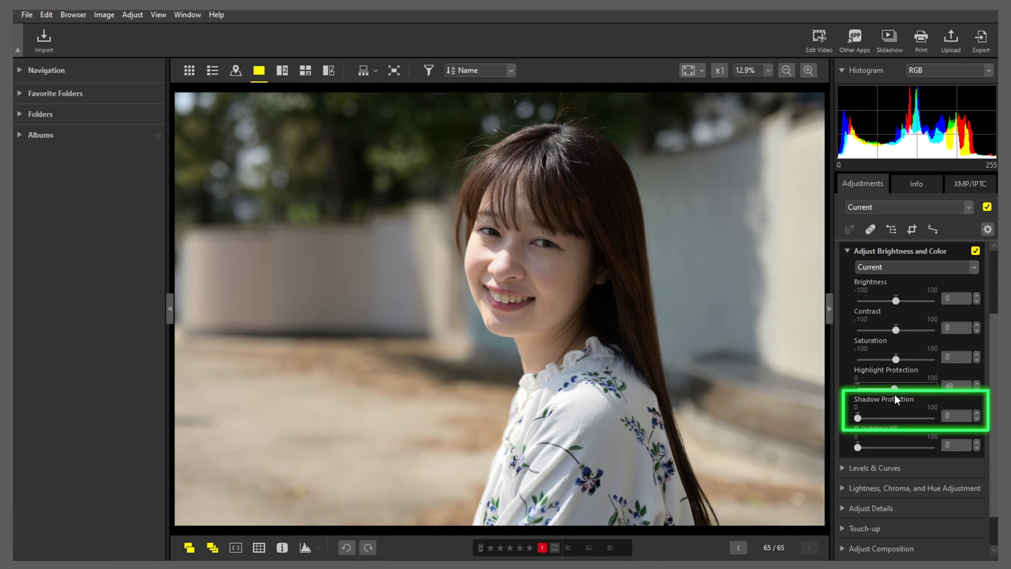
drag(858, 419, 885, 422)
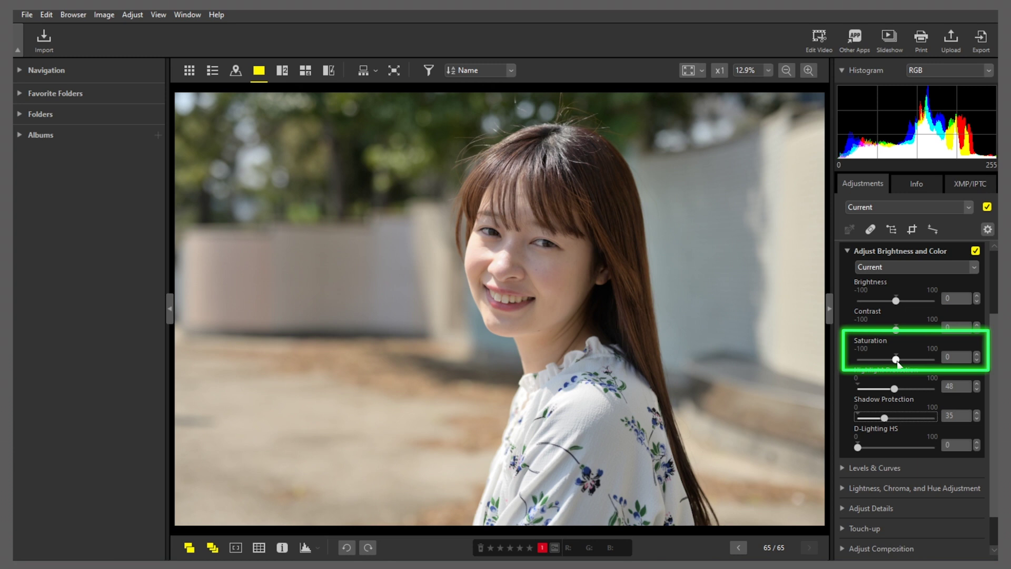
drag(898, 365, 904, 365)
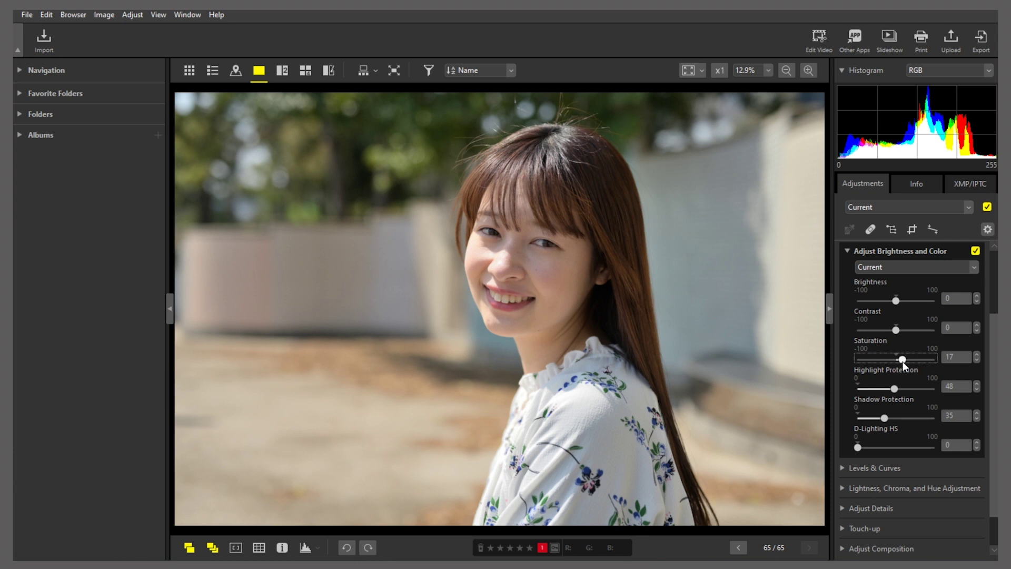
Turn the portrait's brightness and colour edits off and back on to compare
click(977, 251)
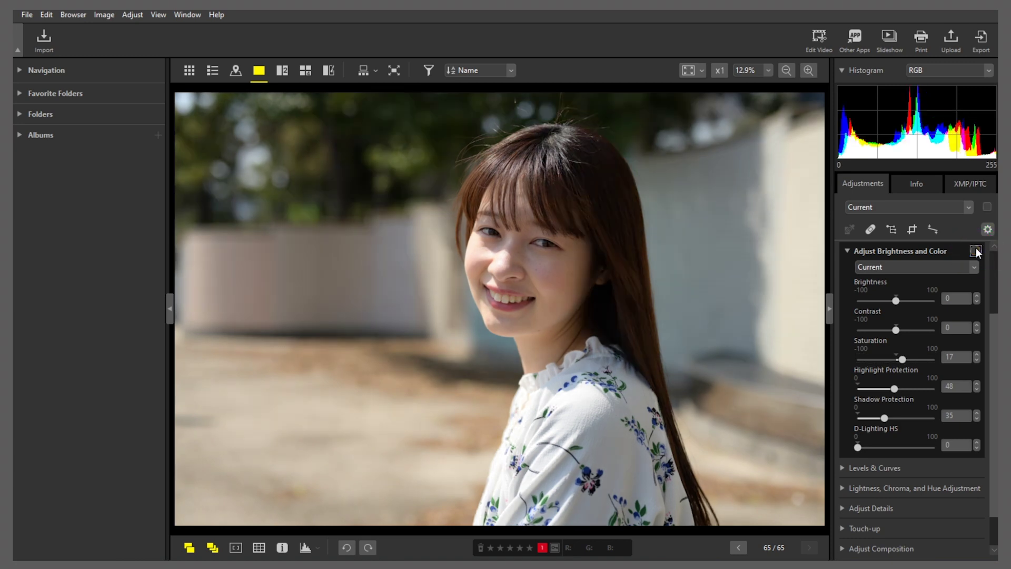
click(976, 250)
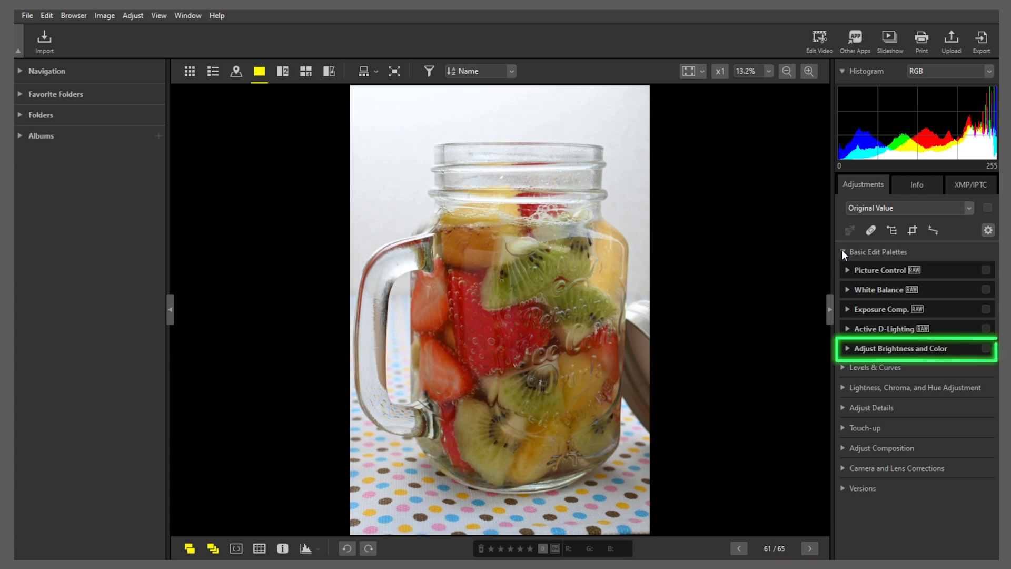
Give the fruit jar photo shadow protection 50, saturation 44 and contrast 22
click(850, 347)
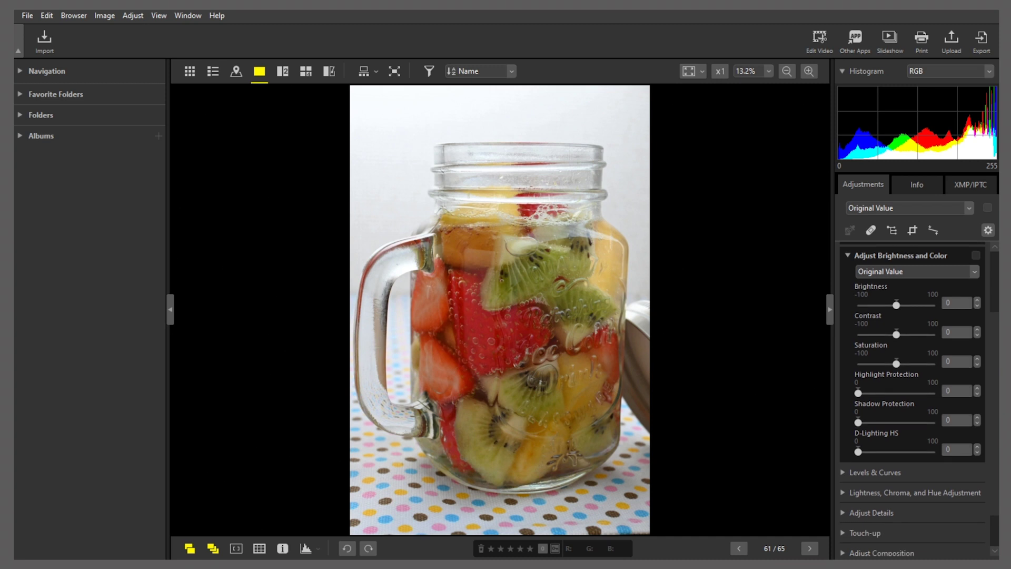
drag(858, 422, 897, 426)
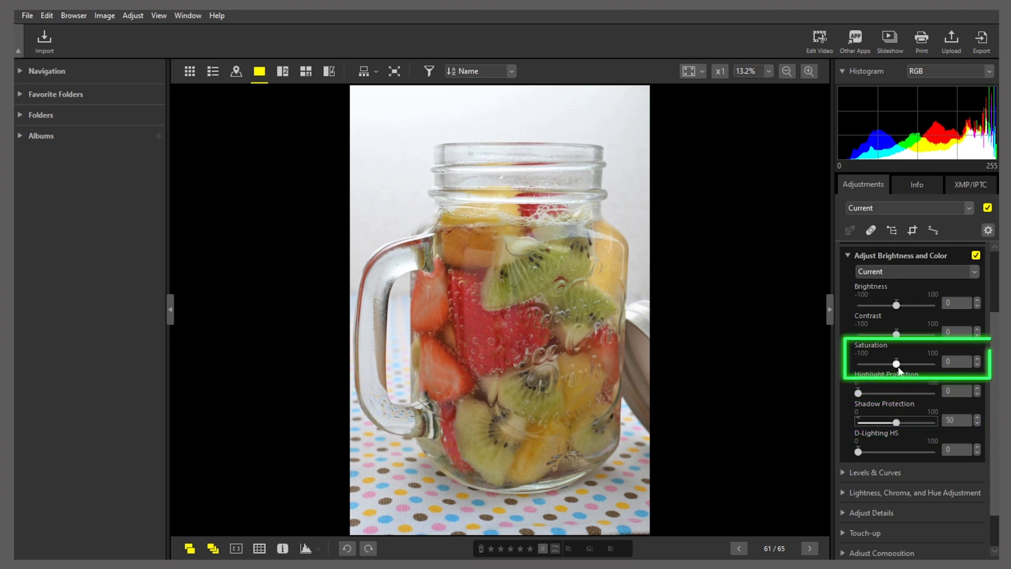
drag(896, 364, 915, 372)
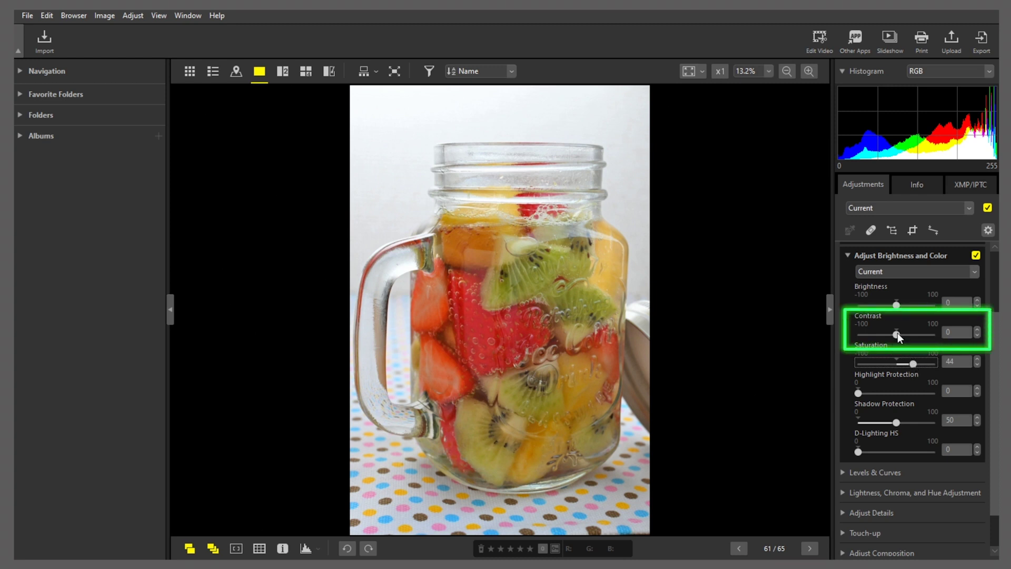
drag(898, 332, 905, 336)
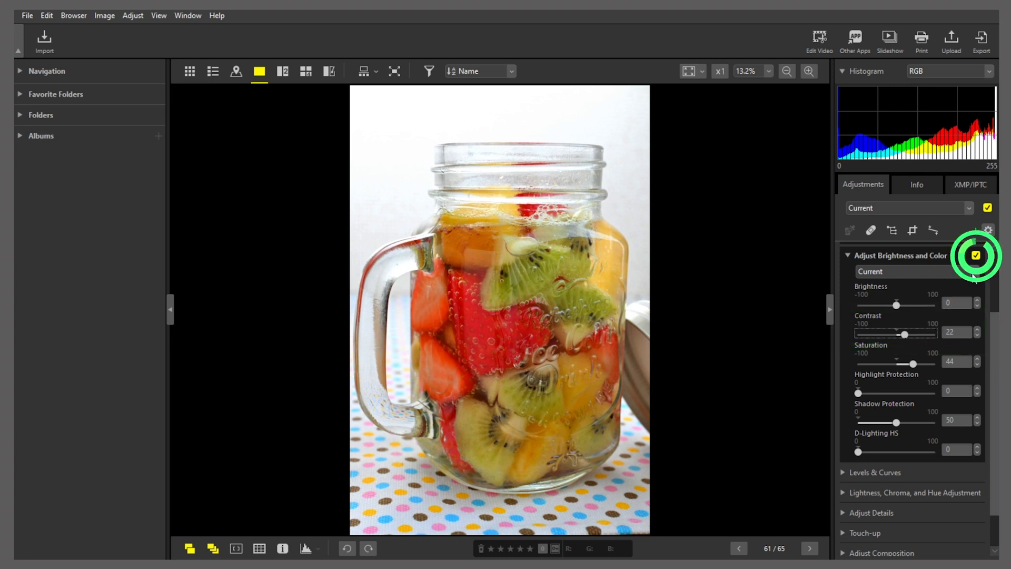
Turn the fruit jar photo's brightness and colour edits off and back on to compare
click(976, 255)
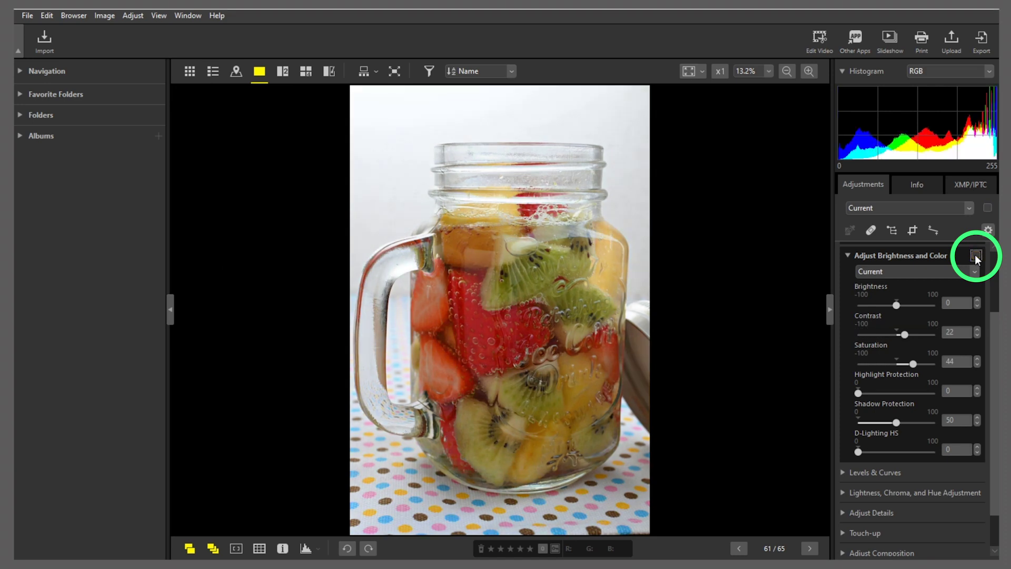
click(976, 255)
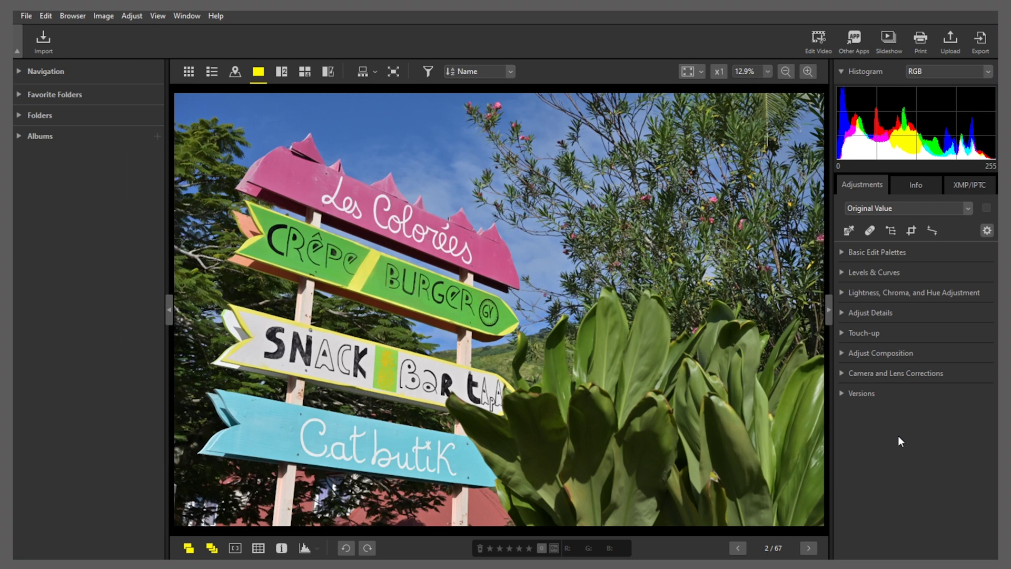
Apply the [VI] Vivid Picture Control to the wooden signs photo
click(929, 259)
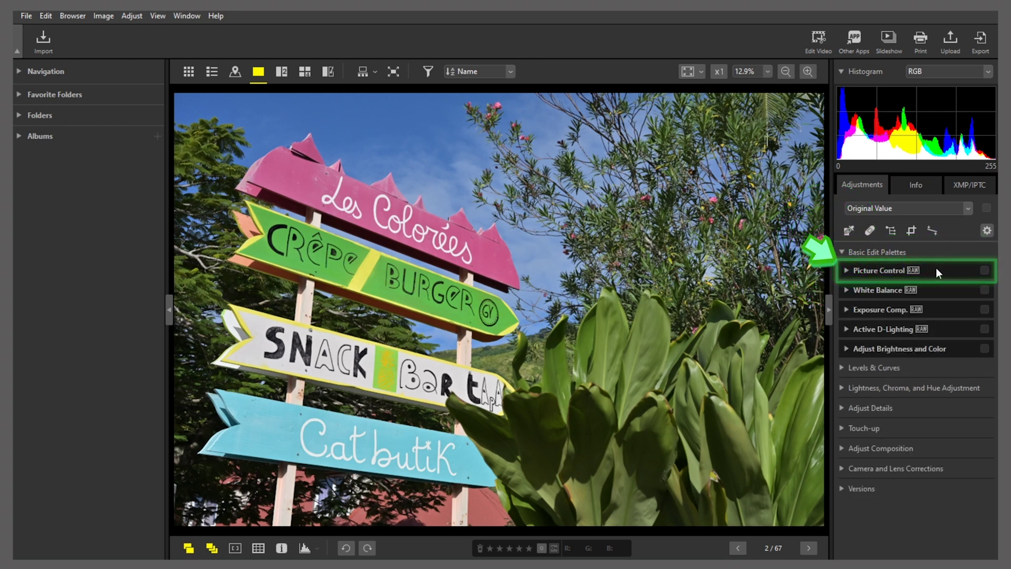
click(936, 272)
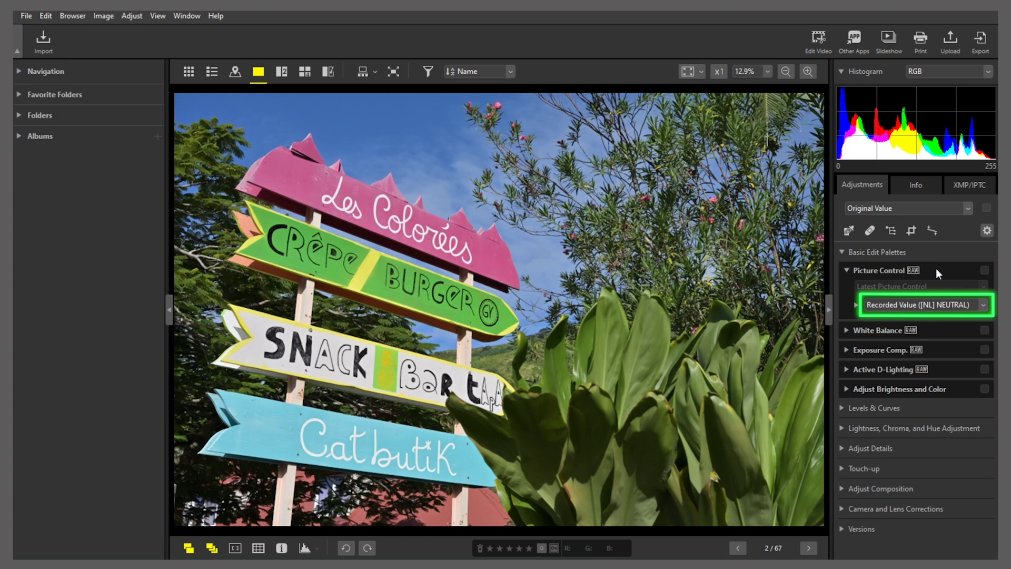
click(979, 305)
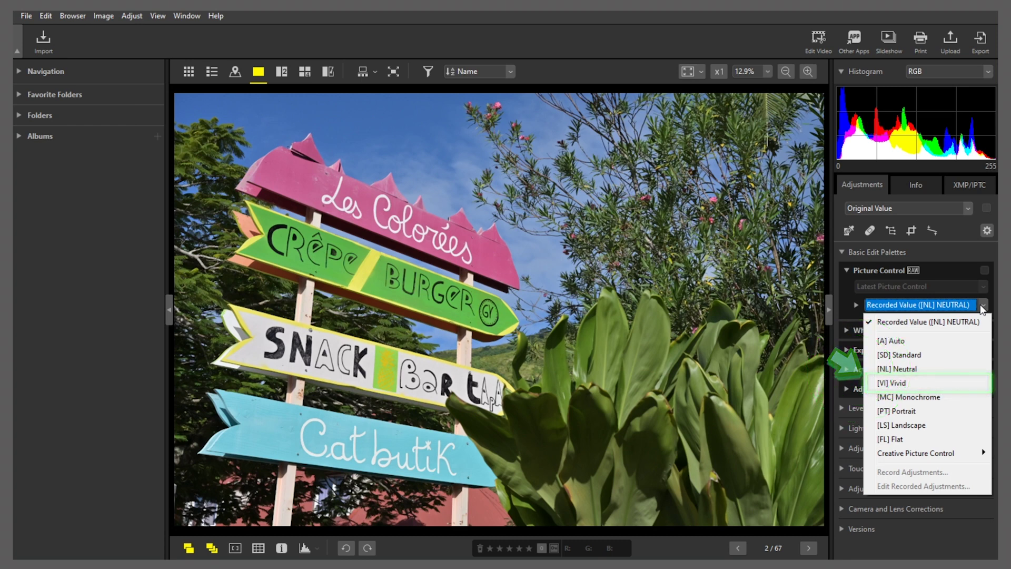
click(954, 383)
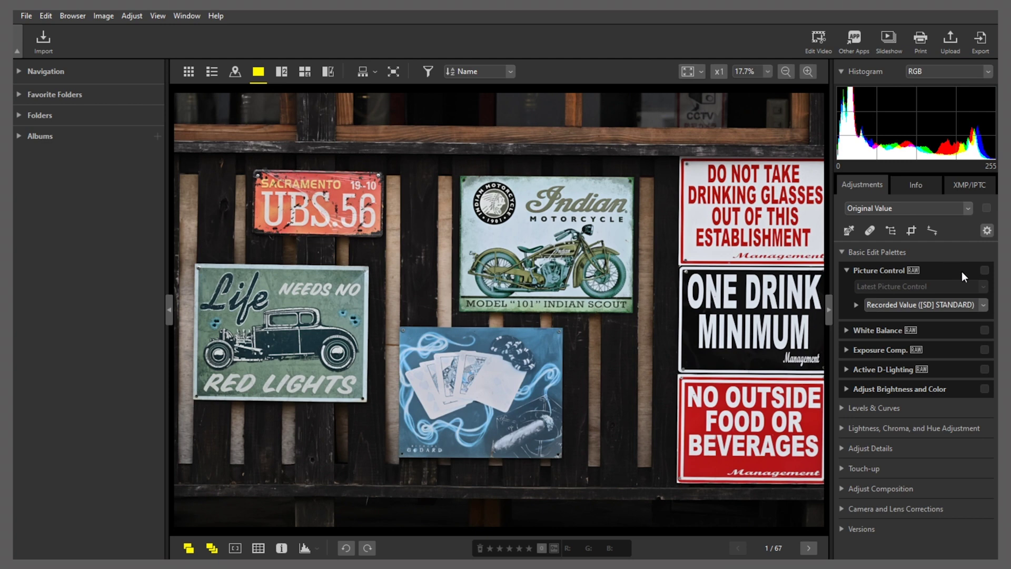
Choose the [13] Sepia Creative Picture Control for the vintage metal signs photo
click(980, 303)
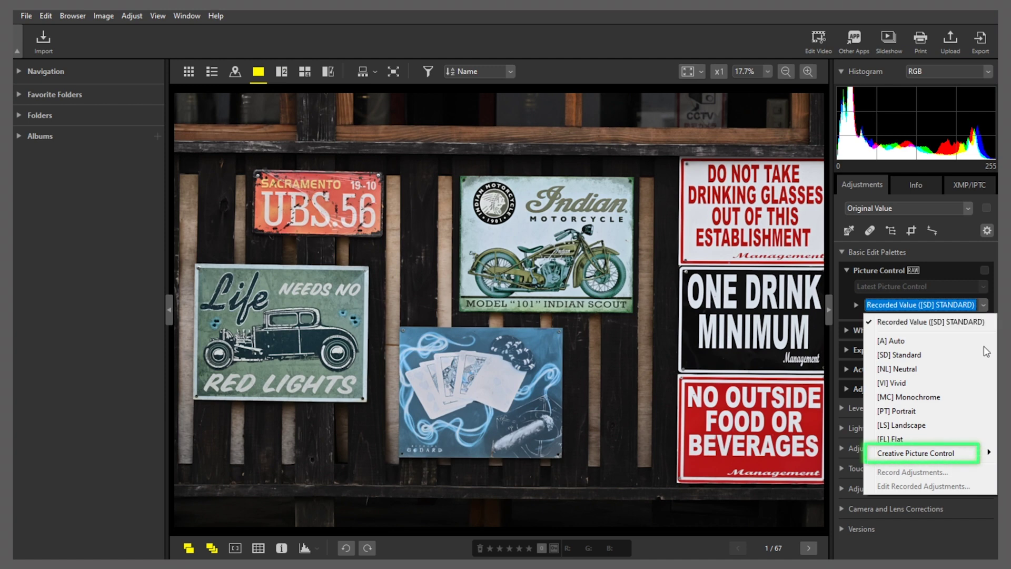
mouse_move(916, 453)
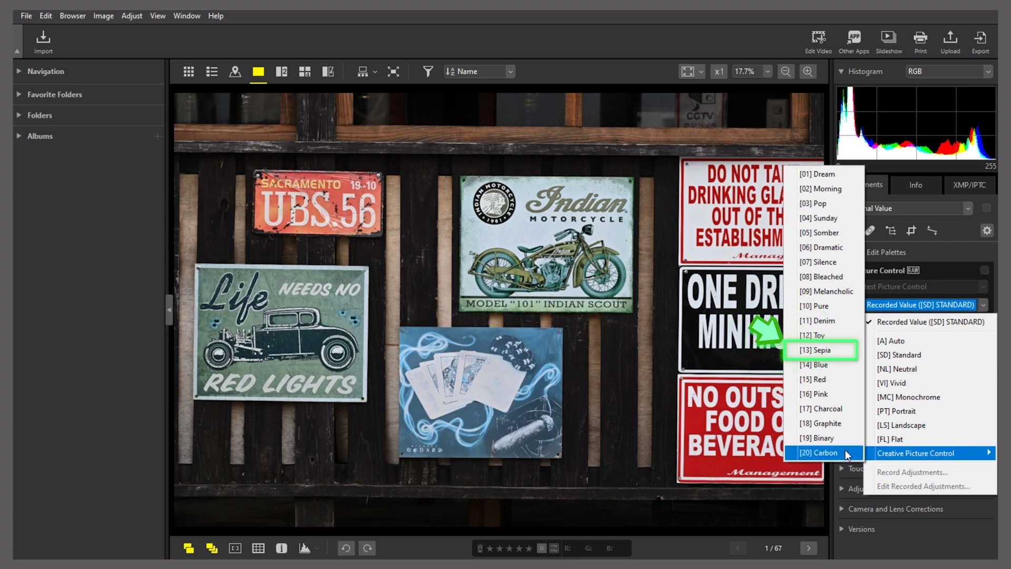
click(833, 357)
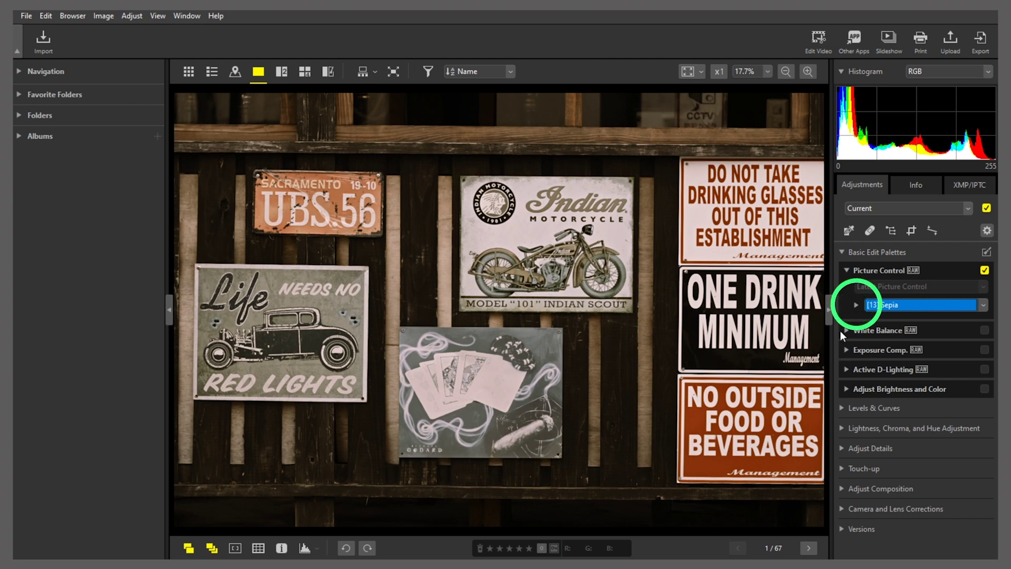
Expand the Sepia settings and set its effect level to 100
click(855, 305)
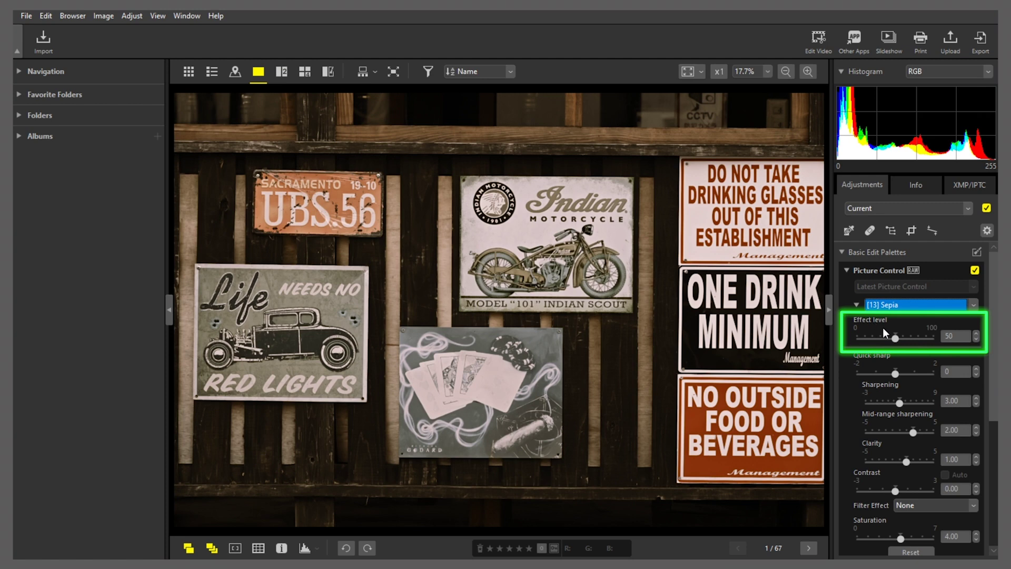
click(895, 336)
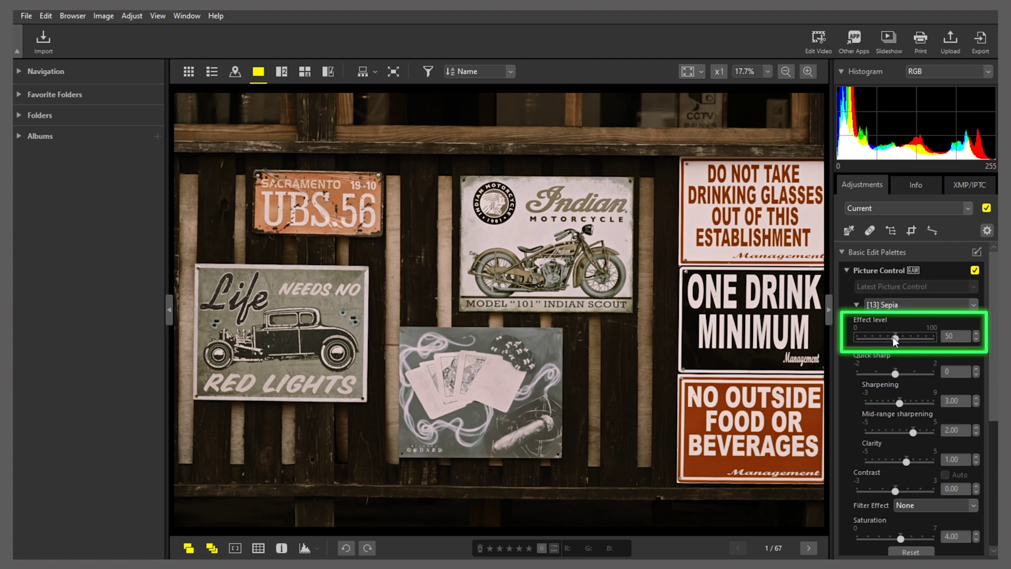
drag(889, 337, 875, 337)
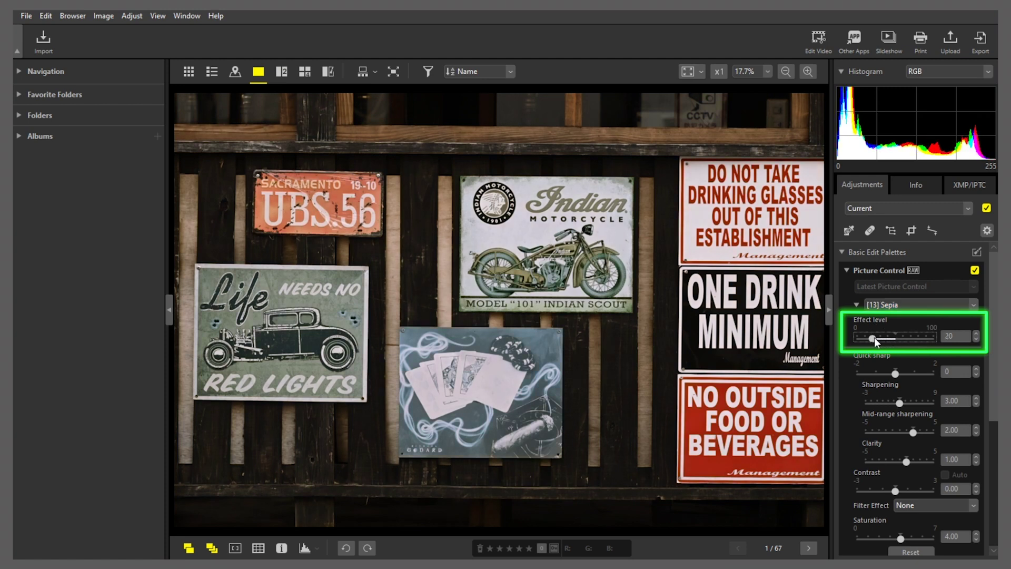
drag(876, 337, 933, 344)
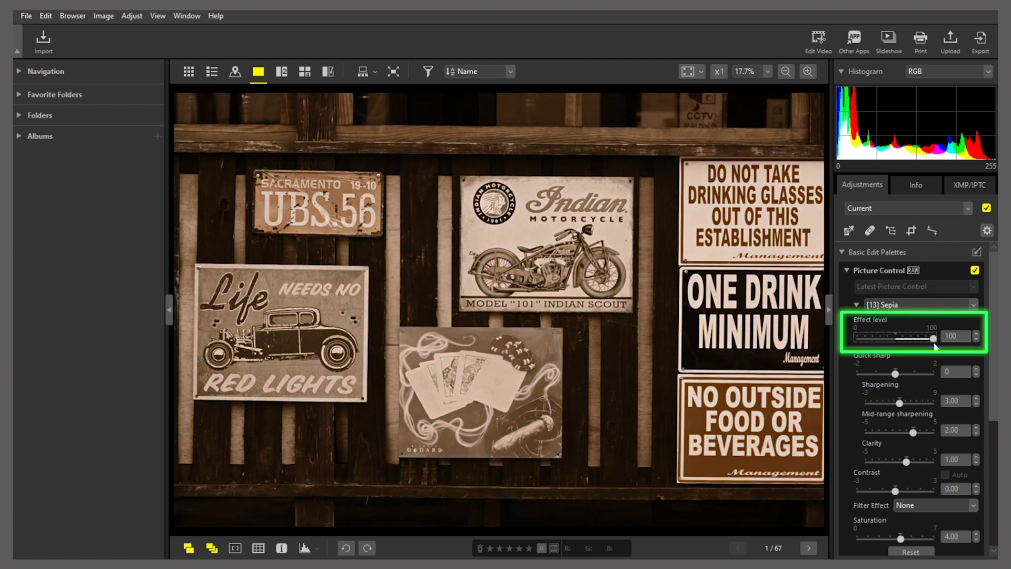